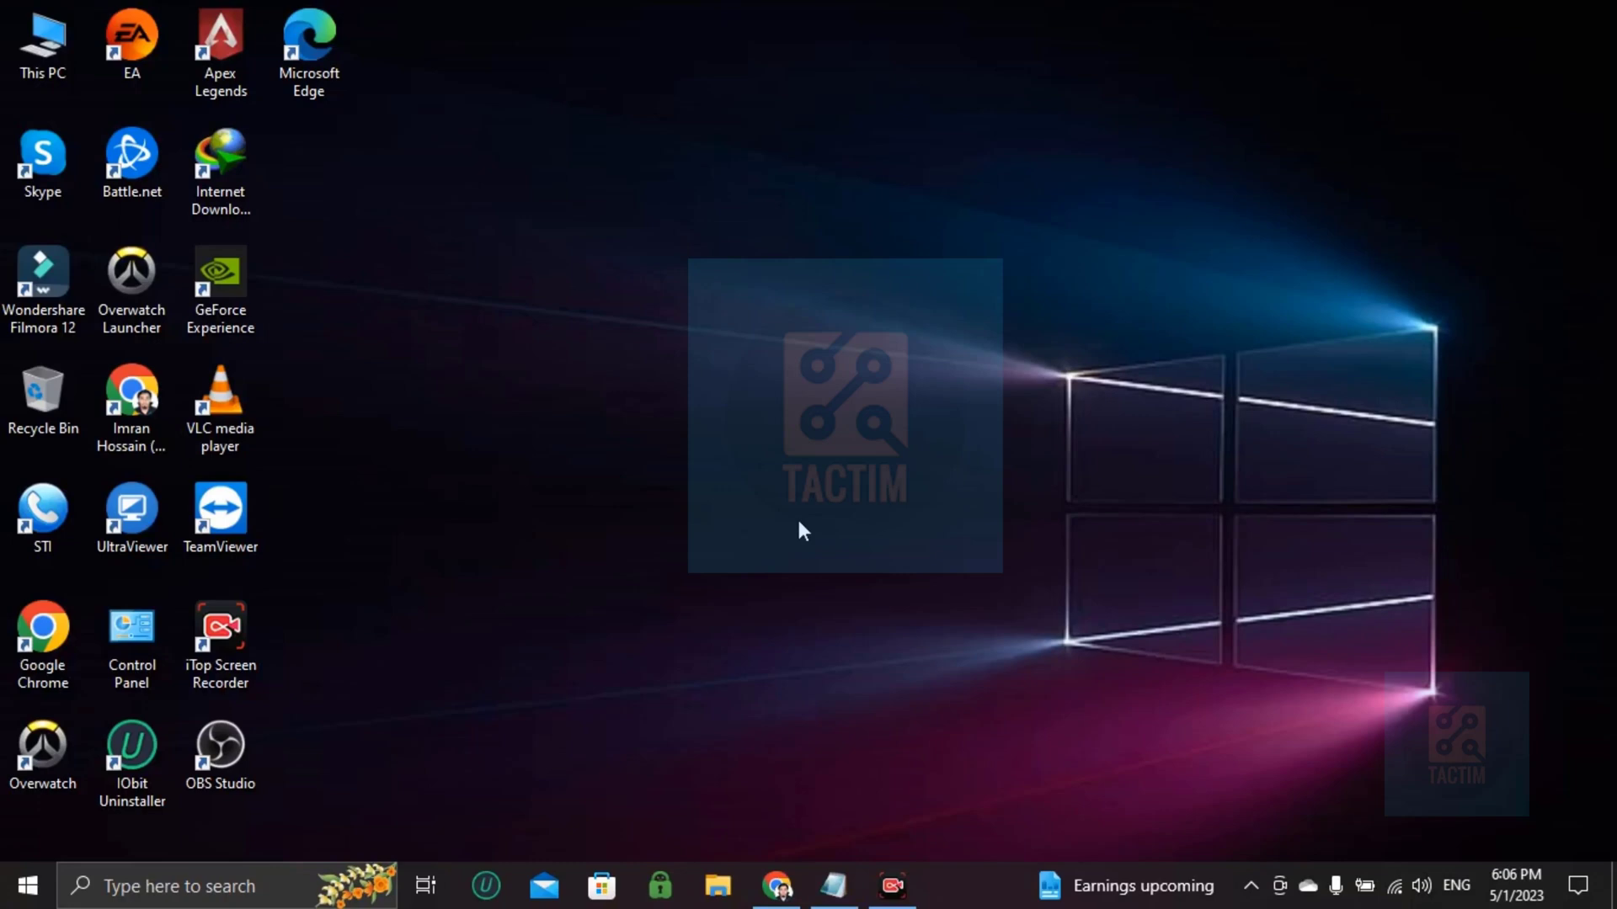
Launch Chrome from the desktop profile shortcut
double_click(116, 408)
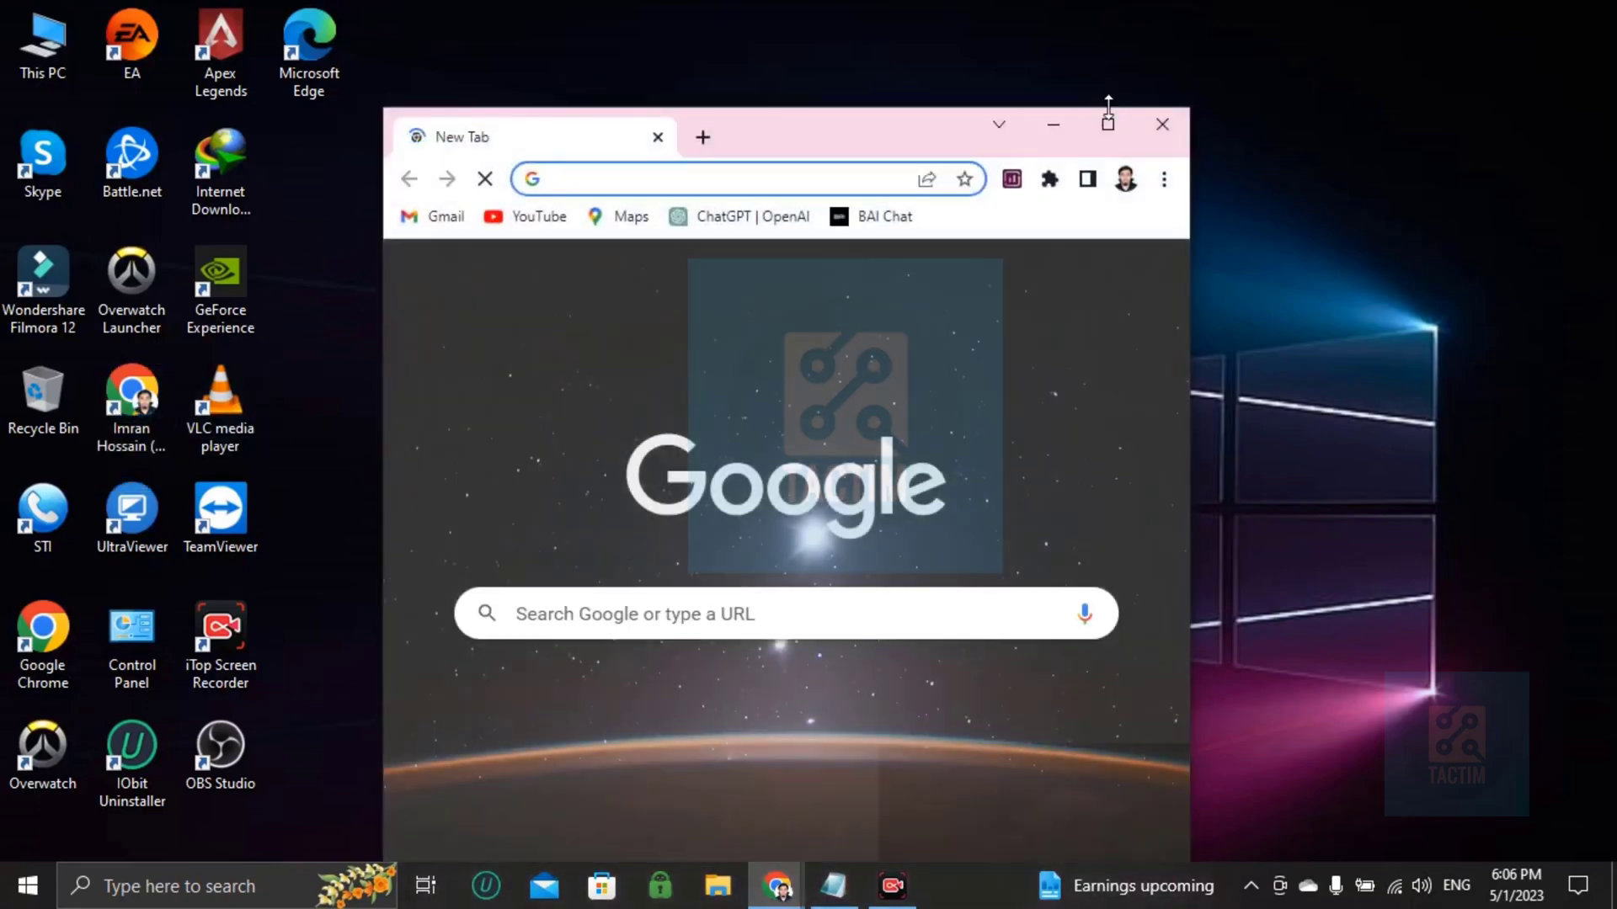
Go to the Canva website
click(1107, 124)
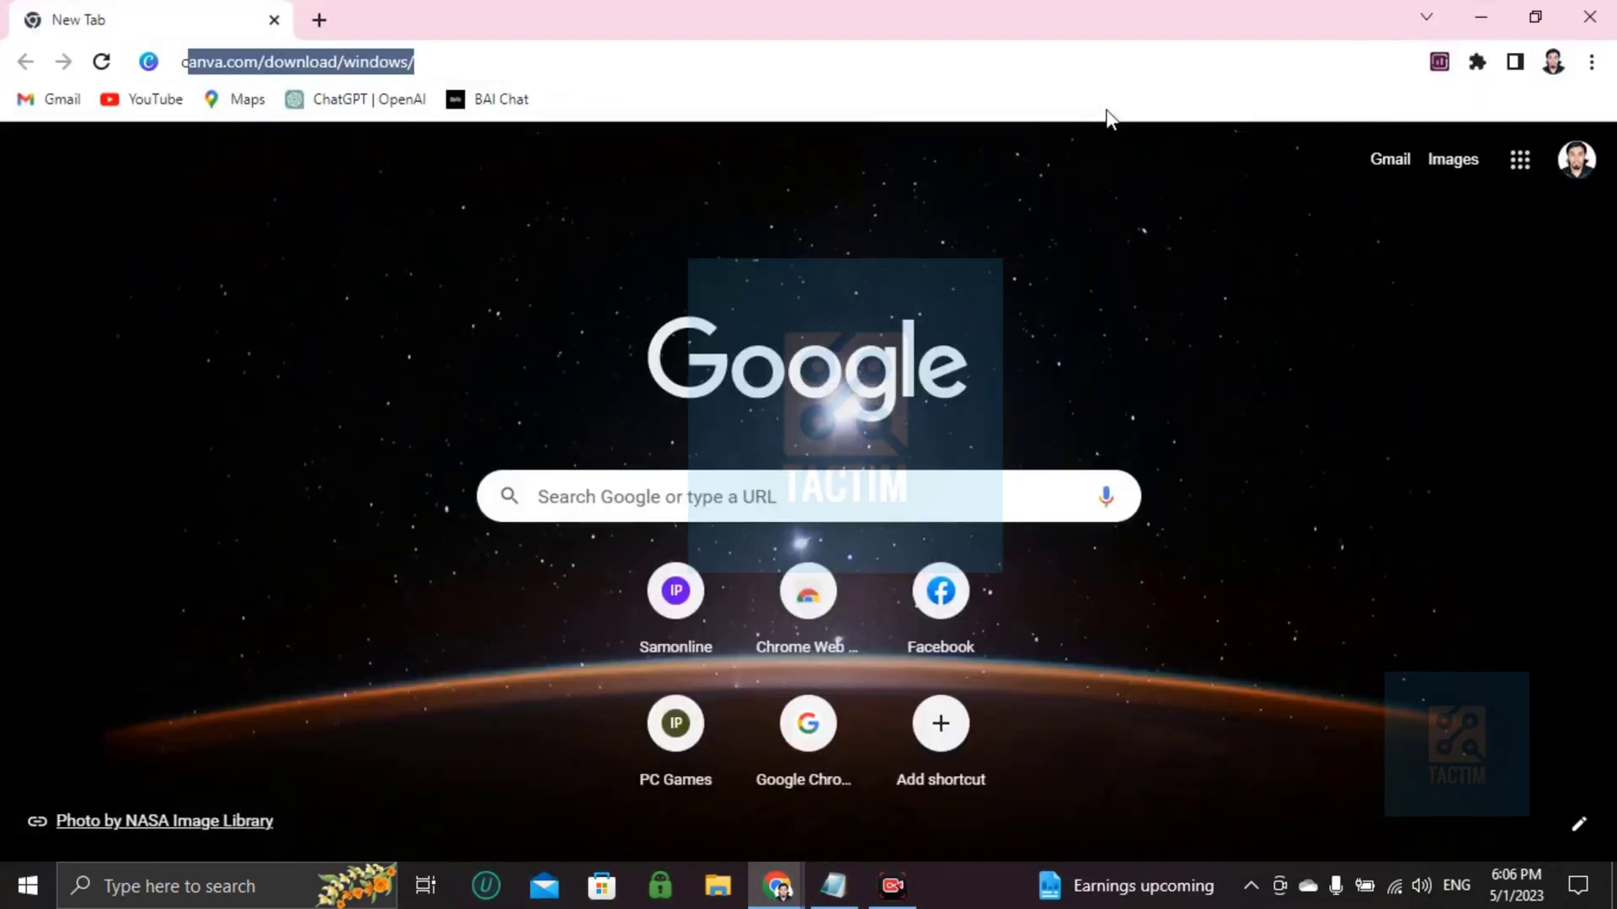
text(canva)
key(Return)
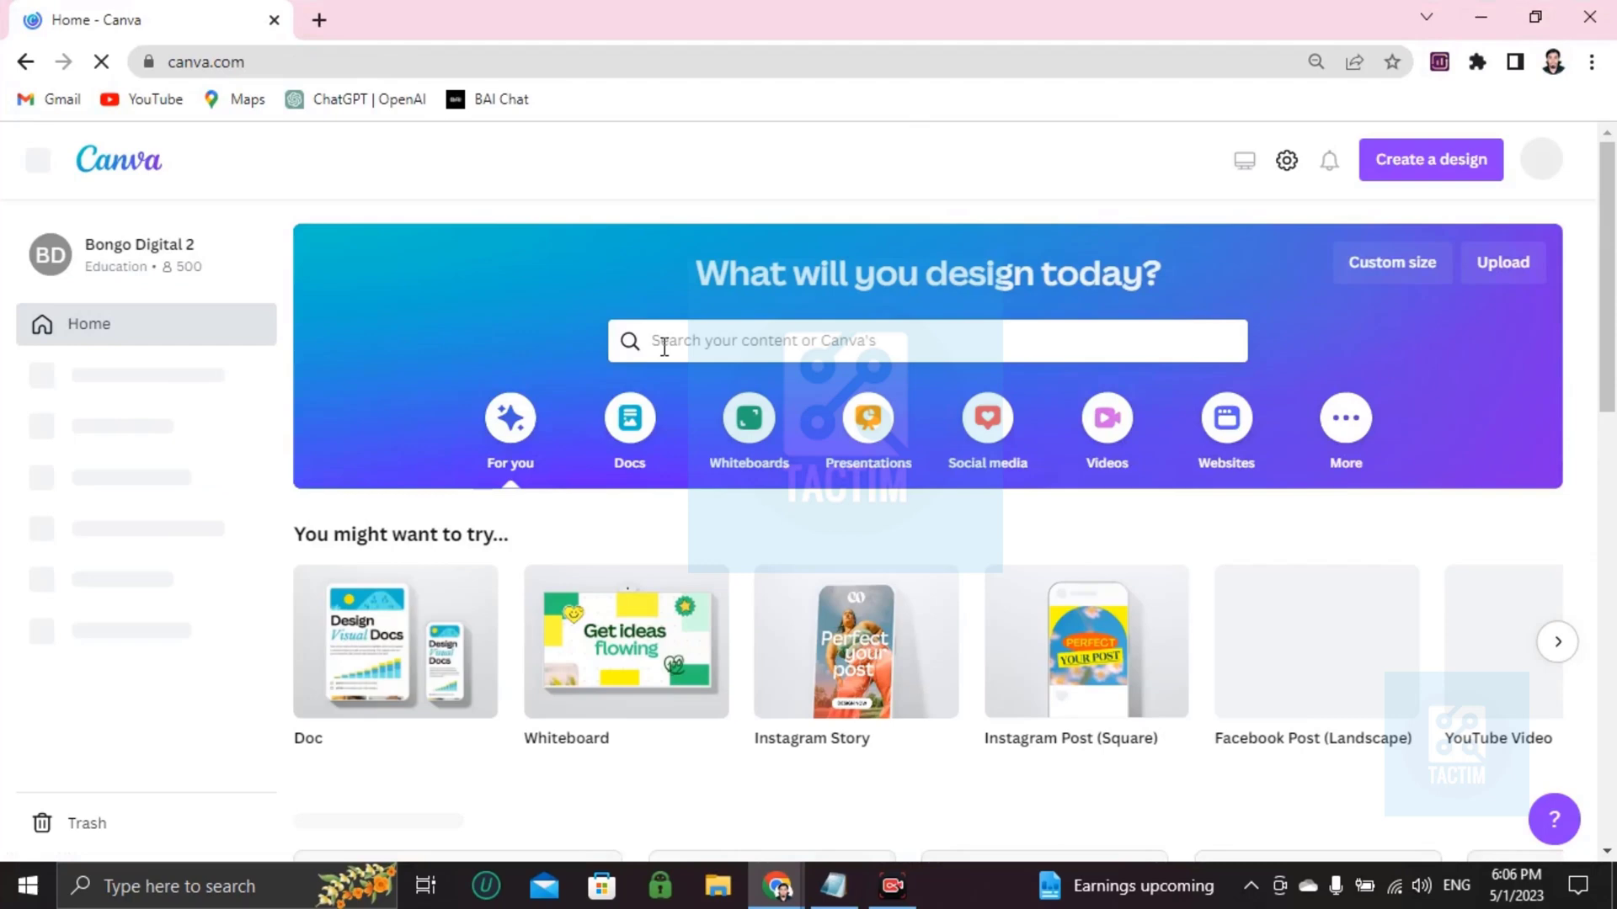
Search Canva templates for 'bar chart' and browse the results
click(743, 337)
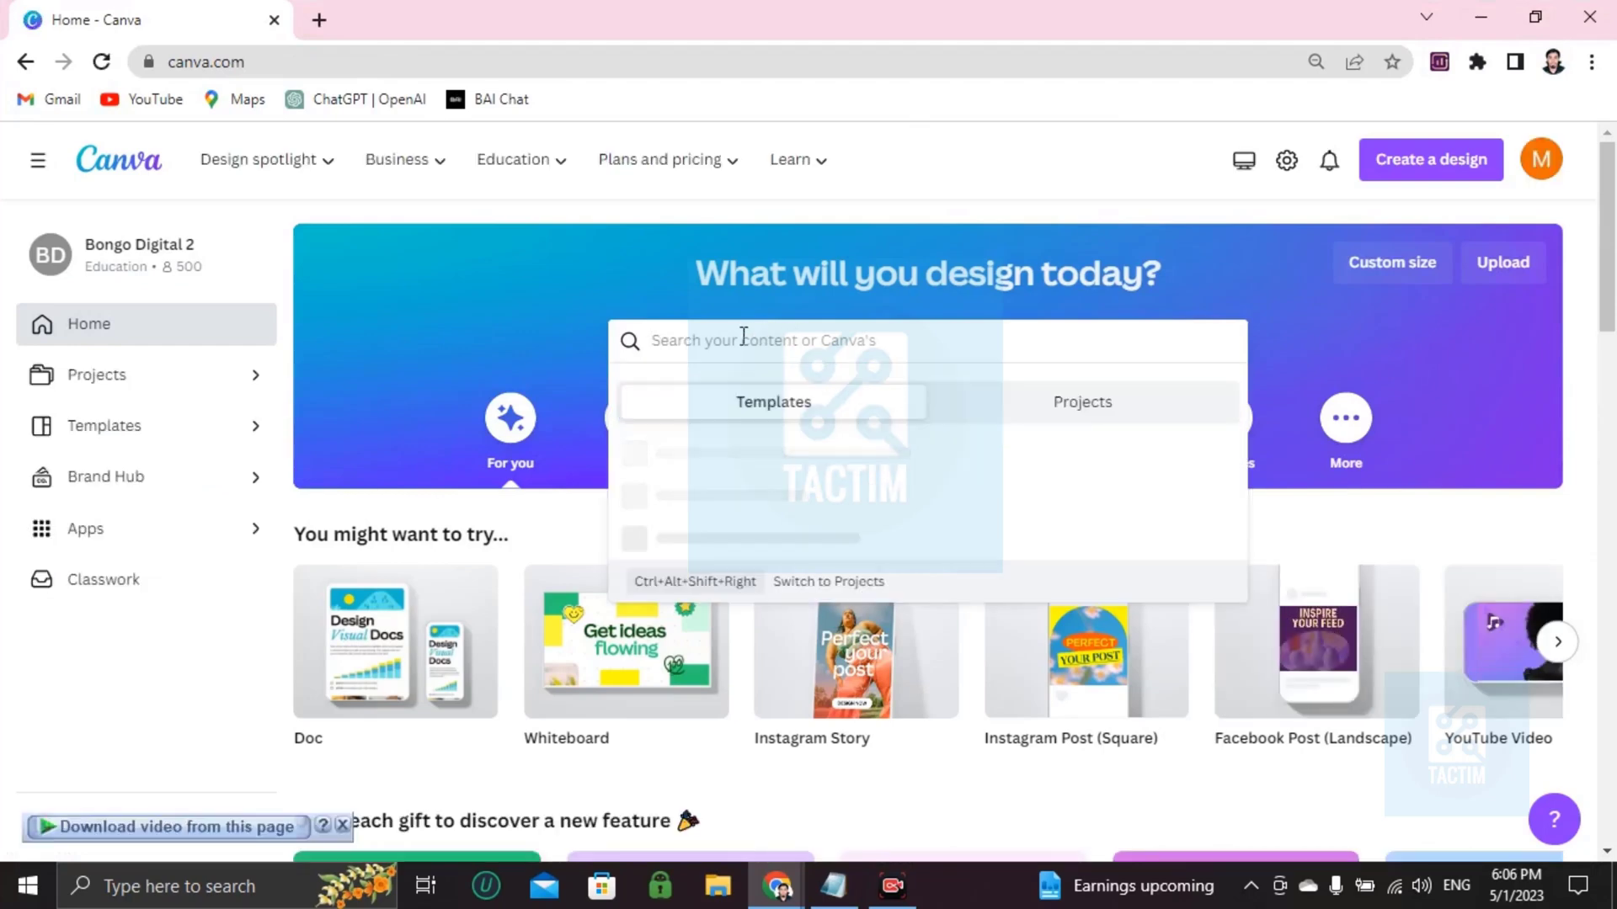
text(bar cha)
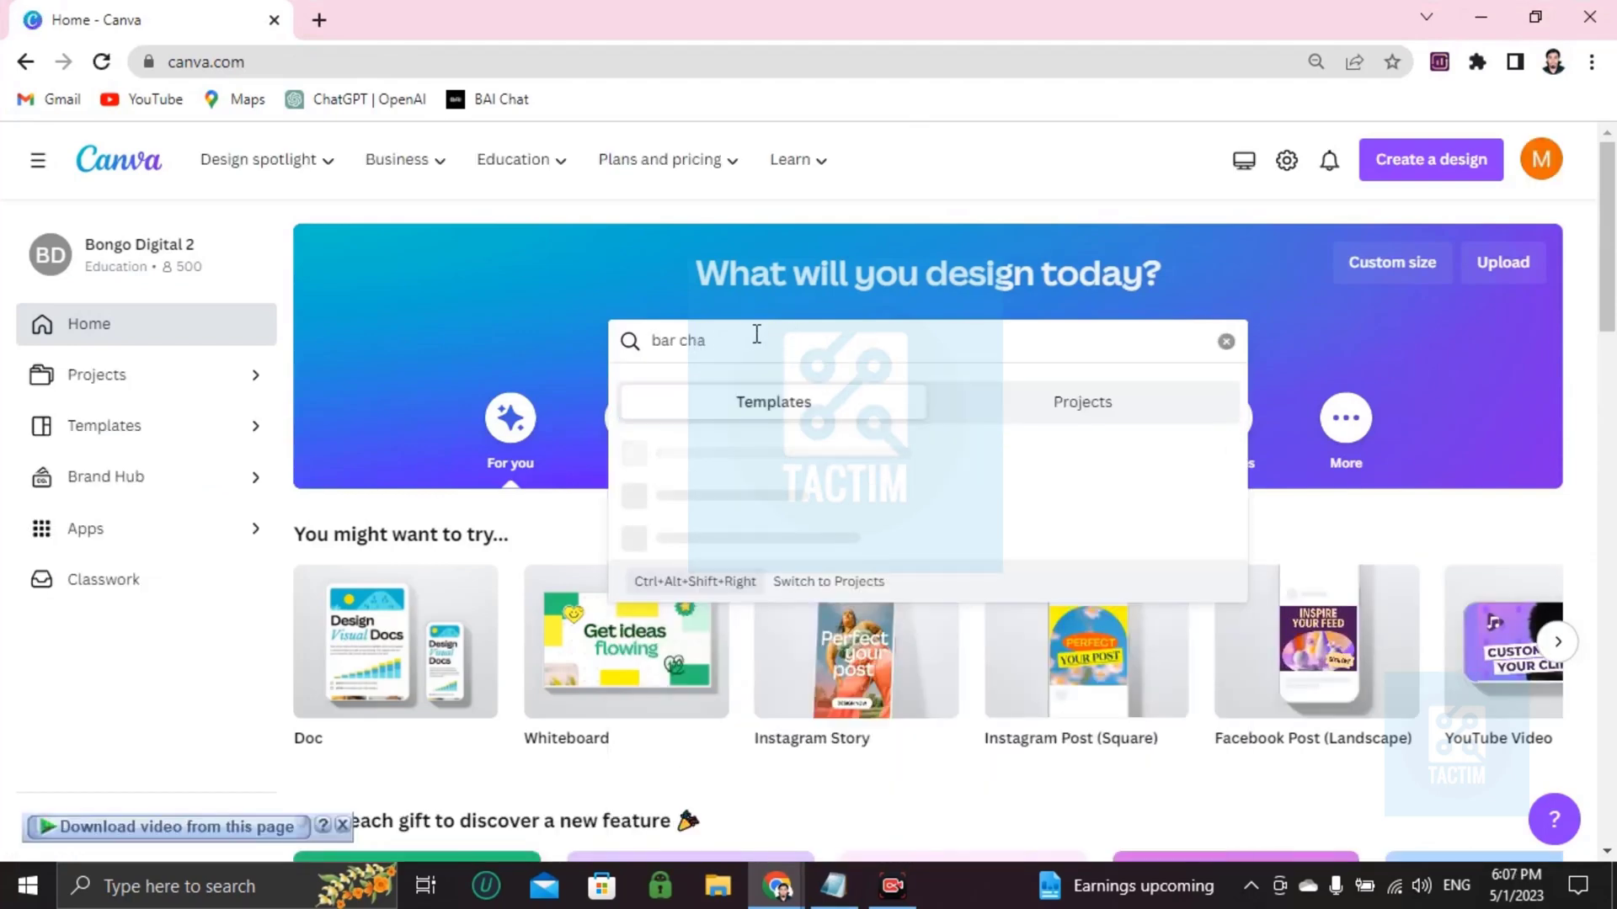
text(rt)
key(Return)
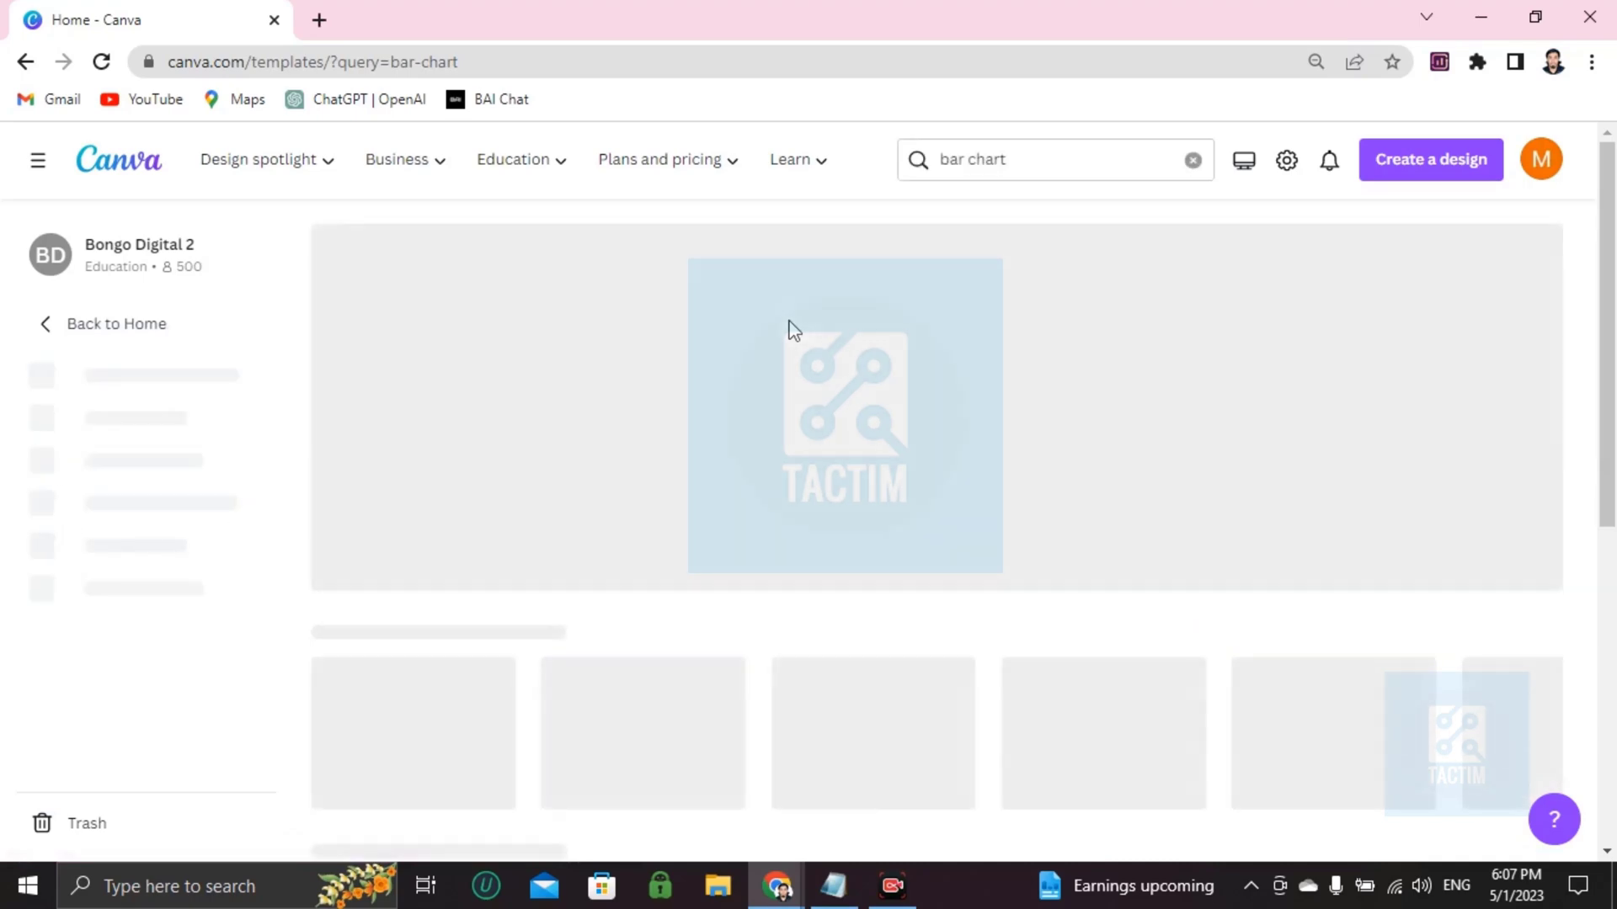
scroll(751, 386, down, 2)
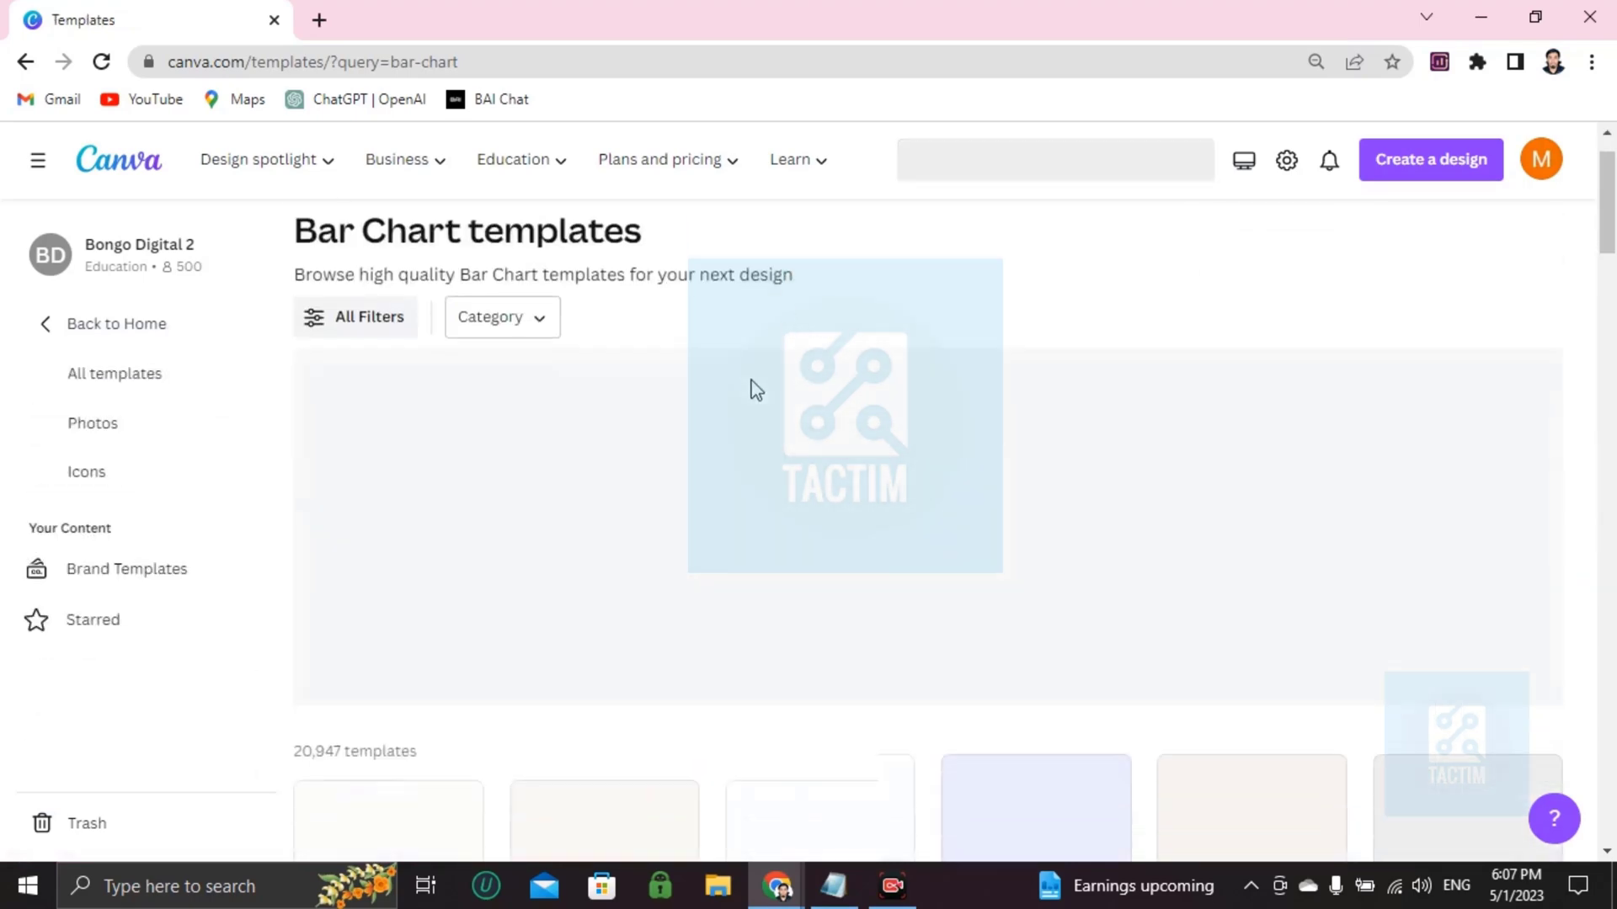
scroll(653, 408, down, 5)
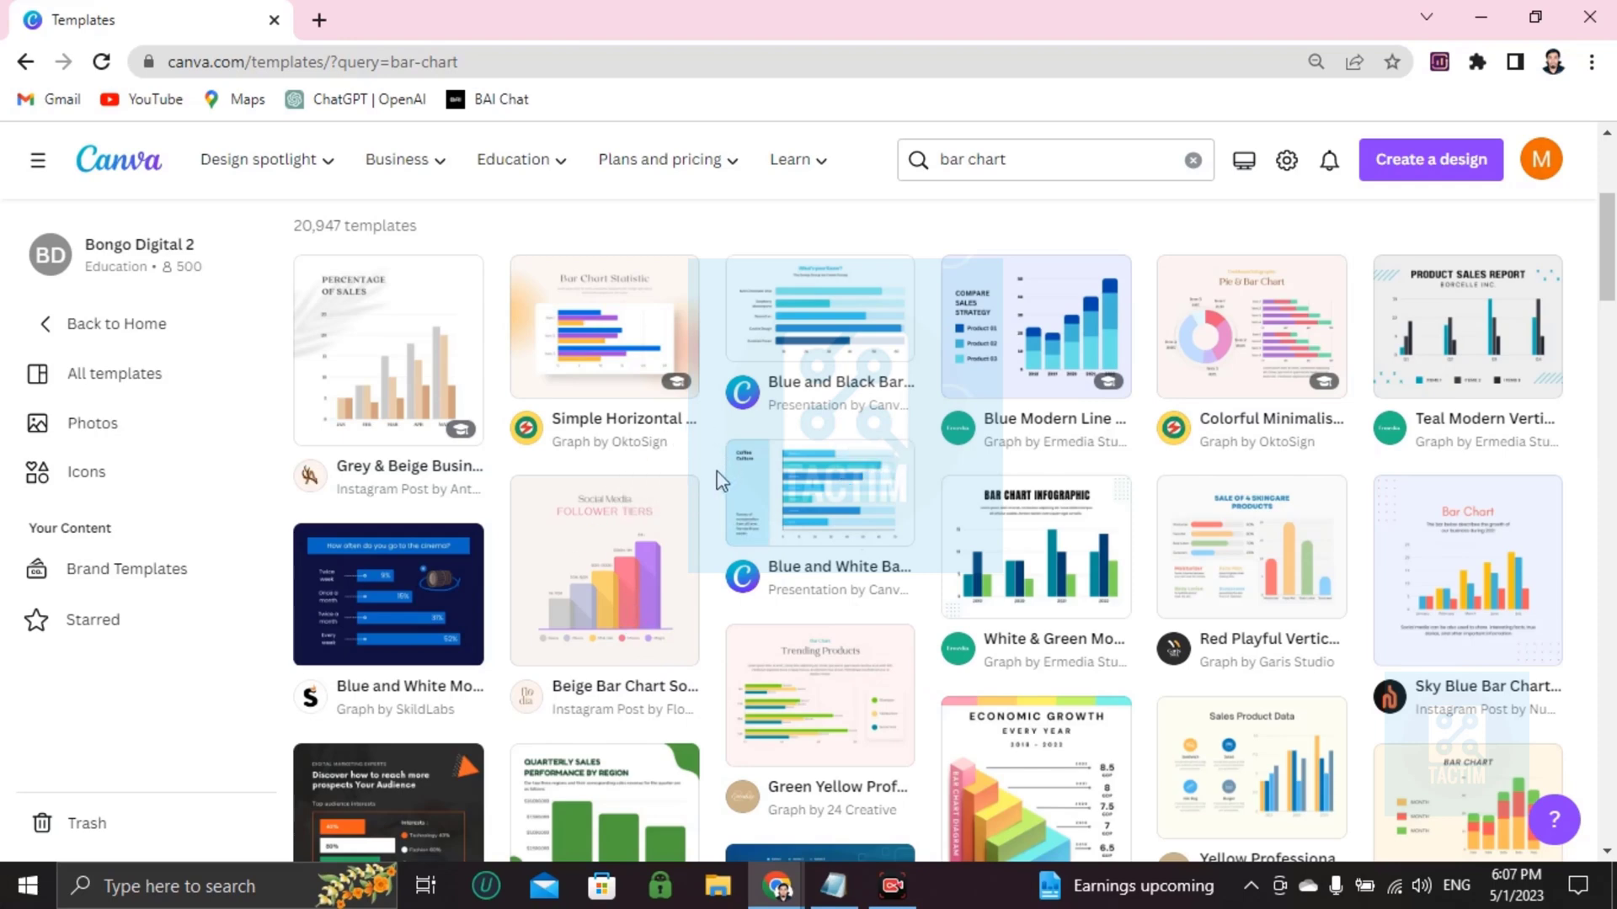
Preview the Grey & Beige sales bar chart template and open a customizable copy
click(507, 354)
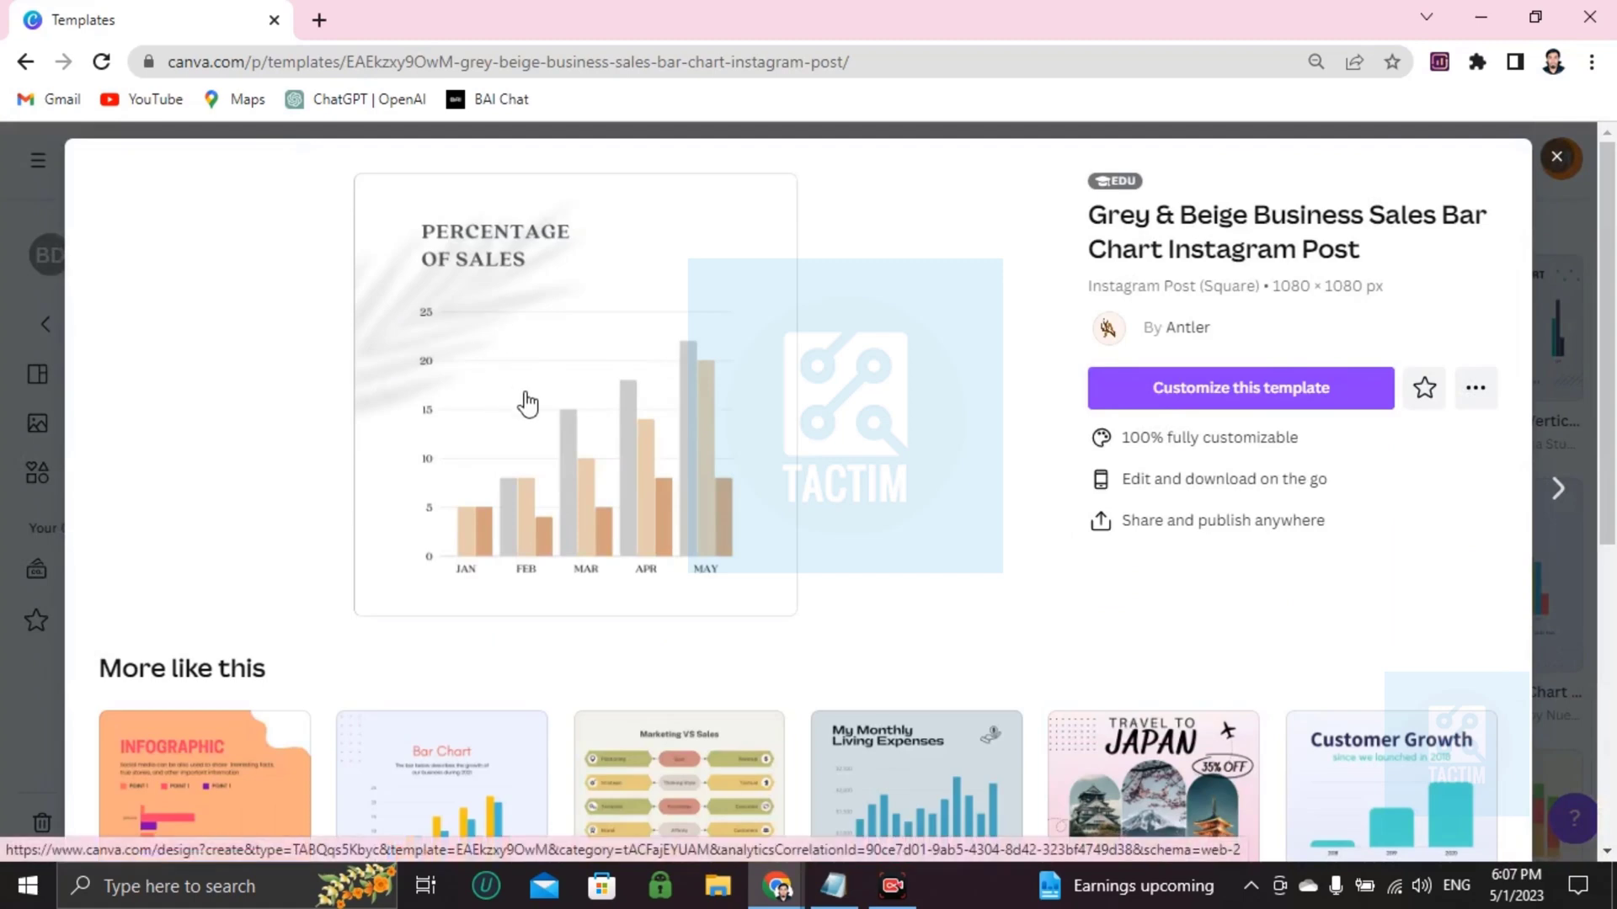
click(1205, 388)
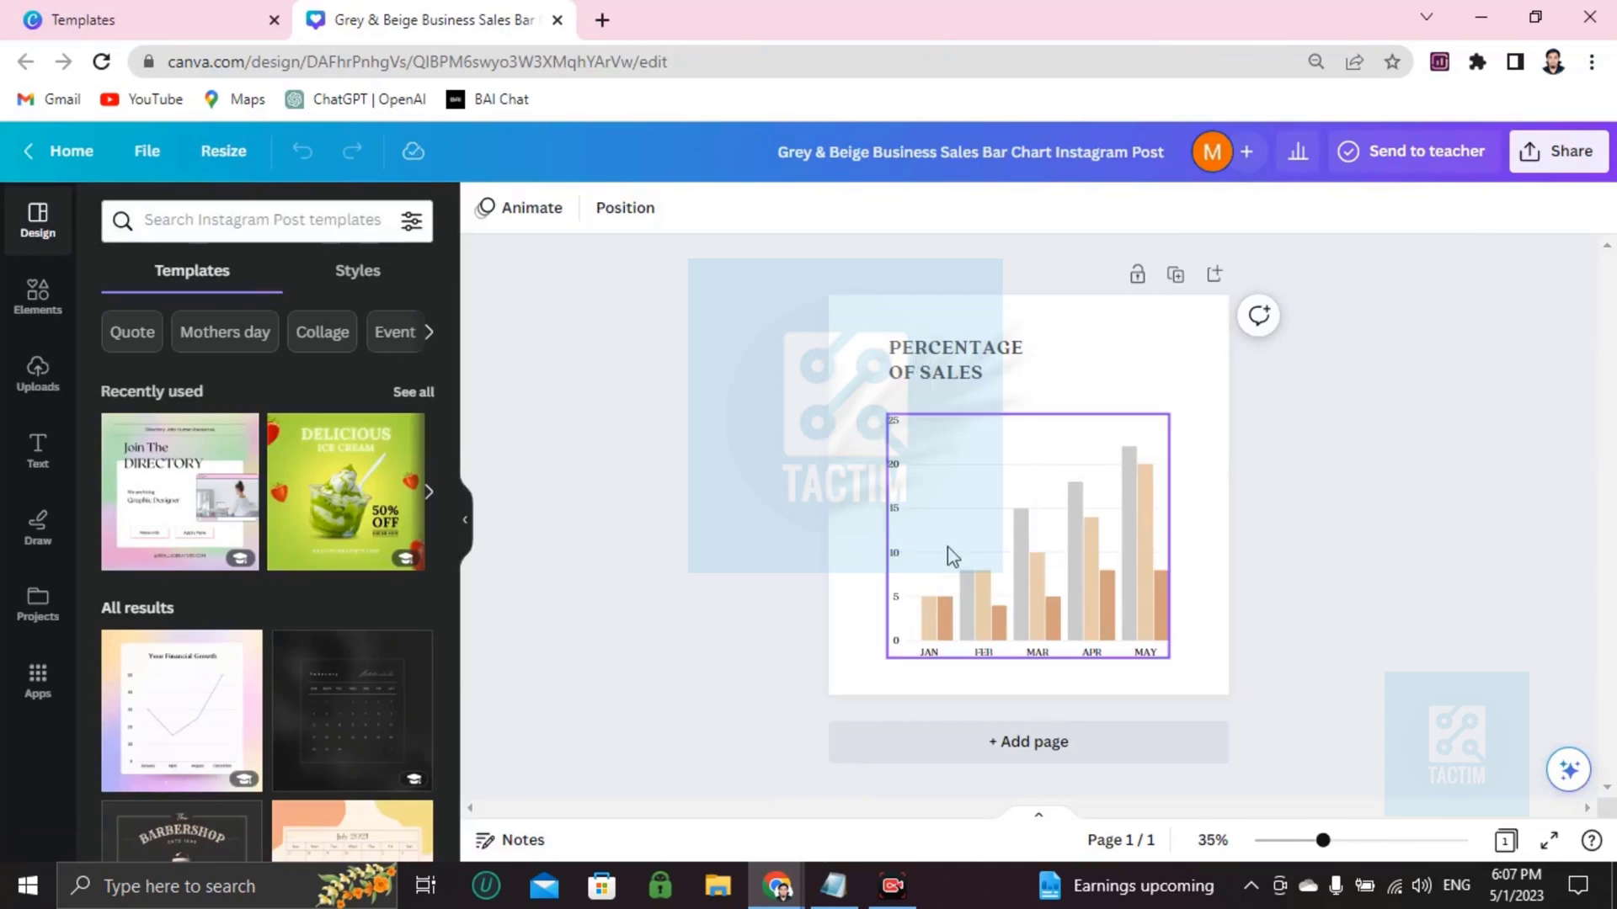
click(1201, 312)
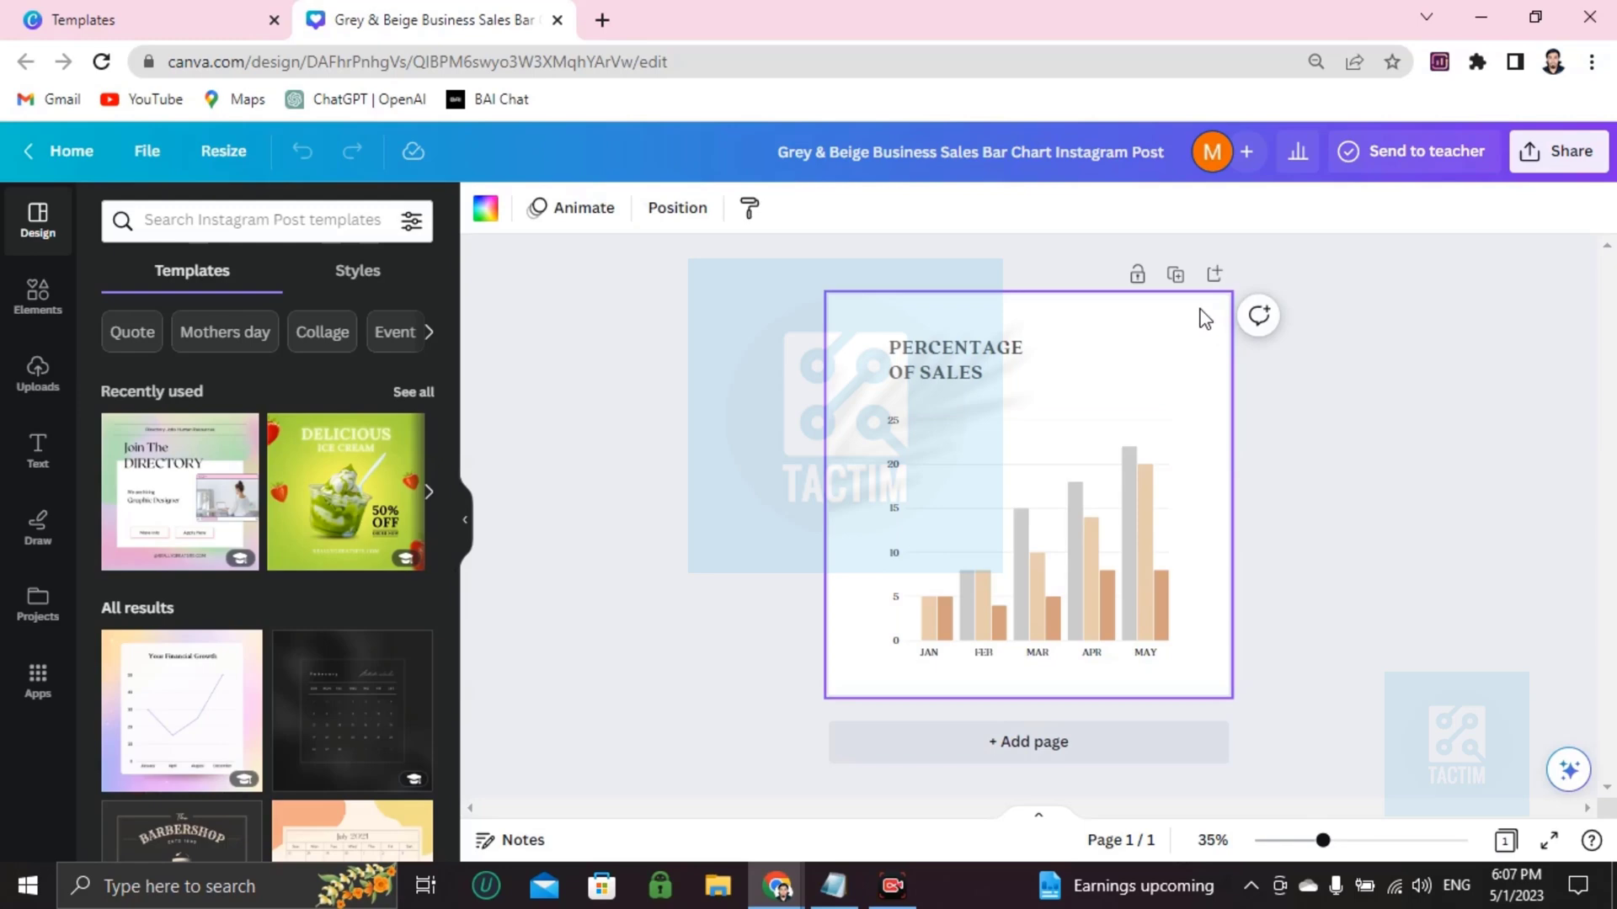
scroll(1204, 318, up, 2)
scroll(1204, 318, up, 2)
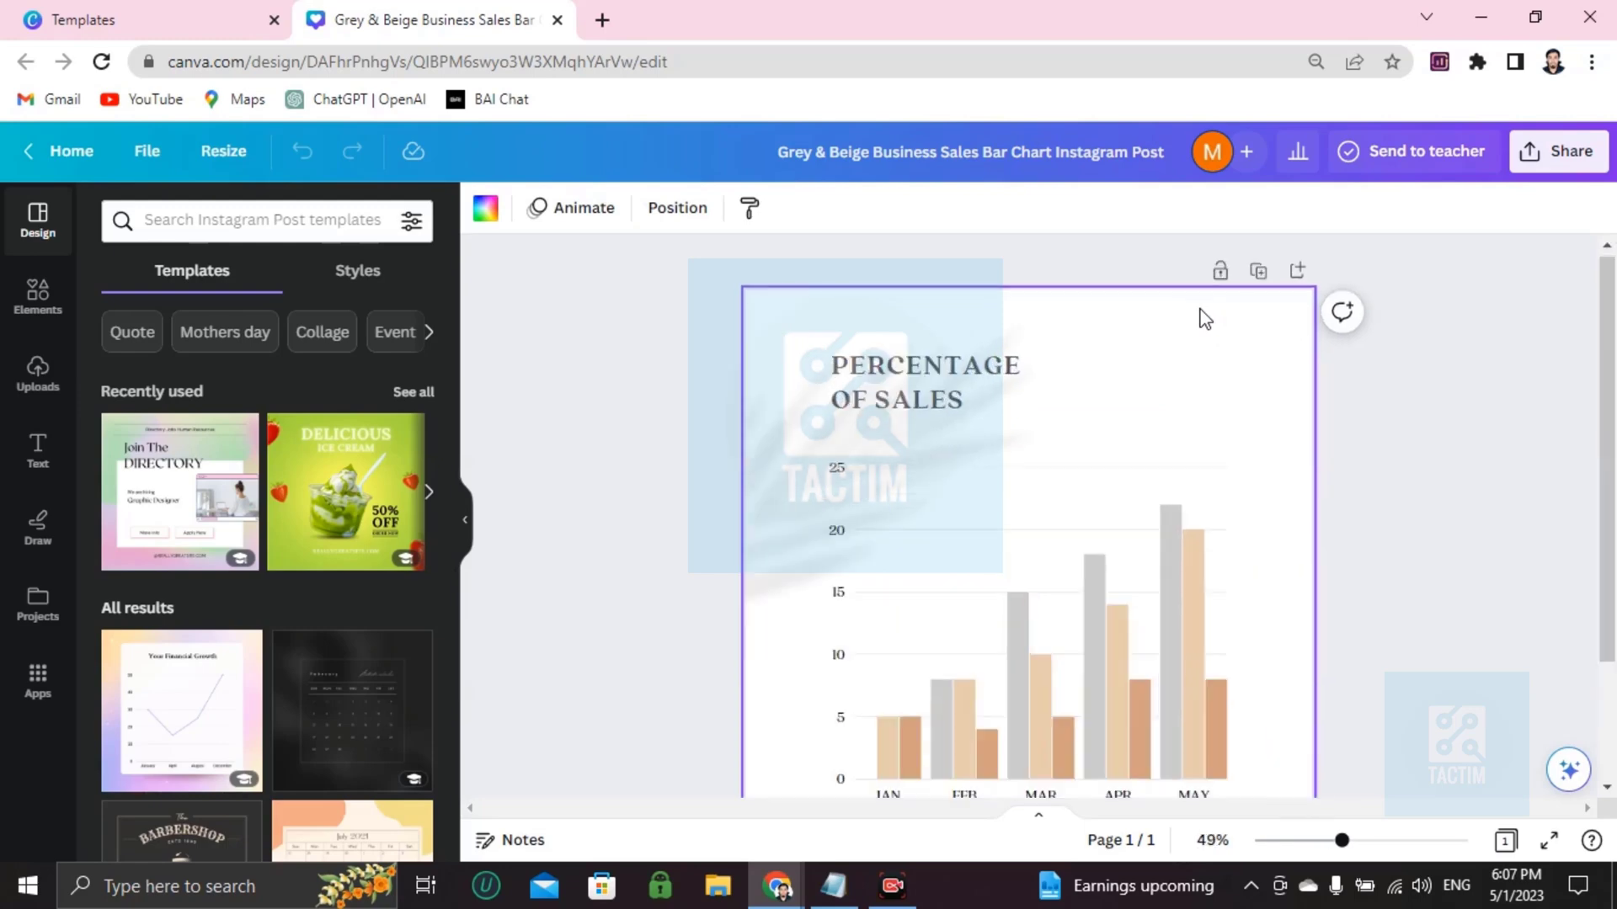
scroll(1204, 318, up, 2)
scroll(1204, 318, up, 2)
scroll(1003, 390, down, 2)
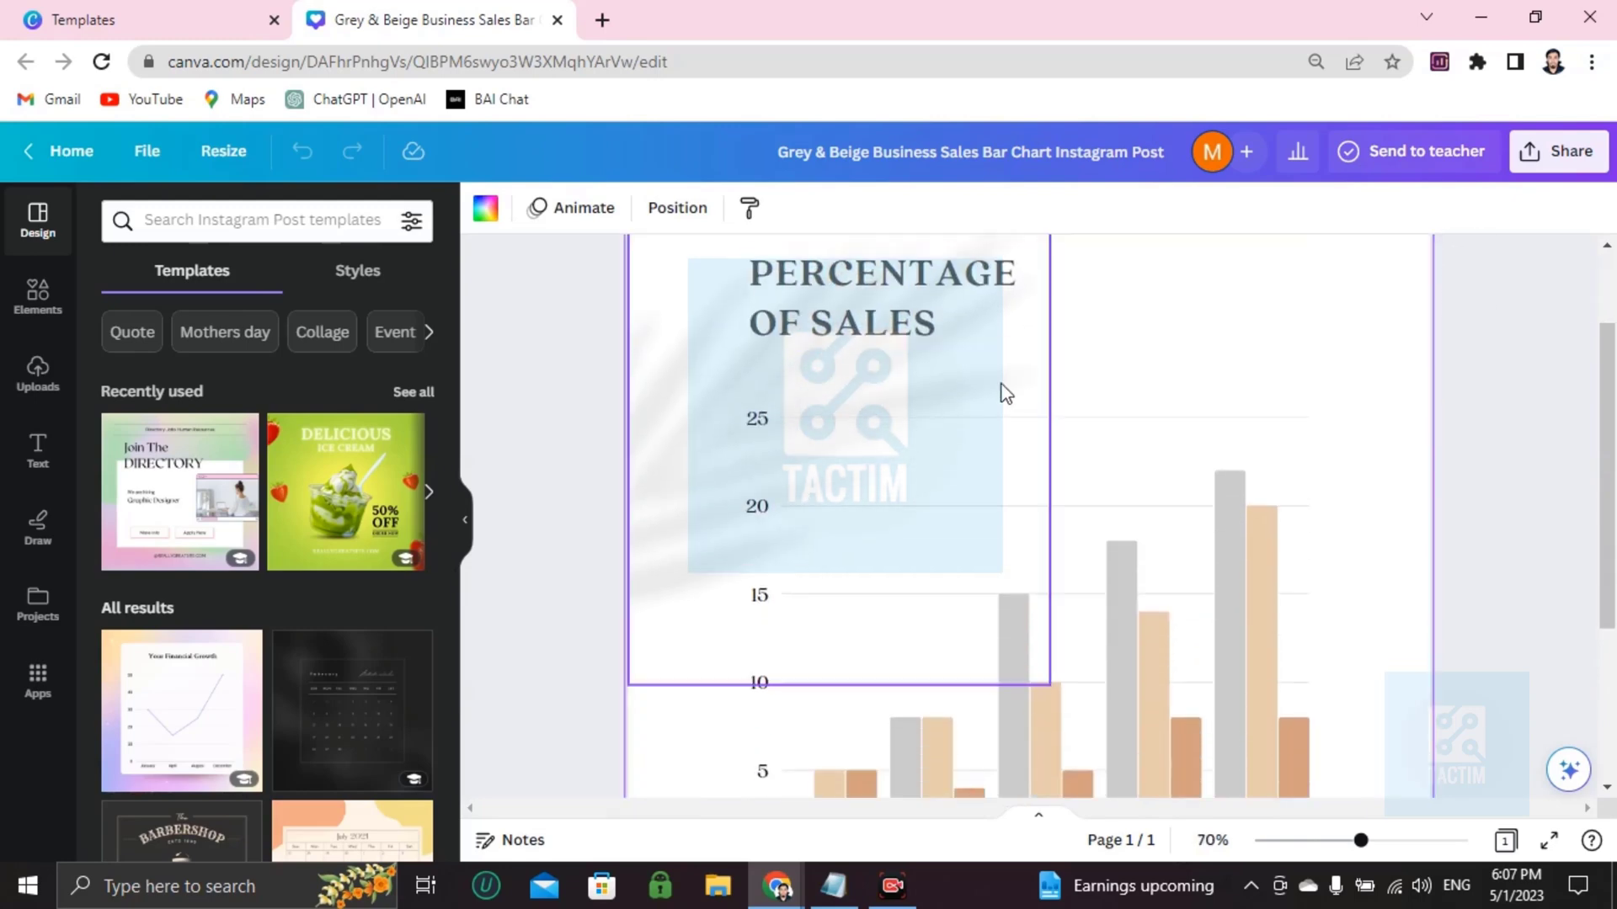
scroll(836, 313, up, 3)
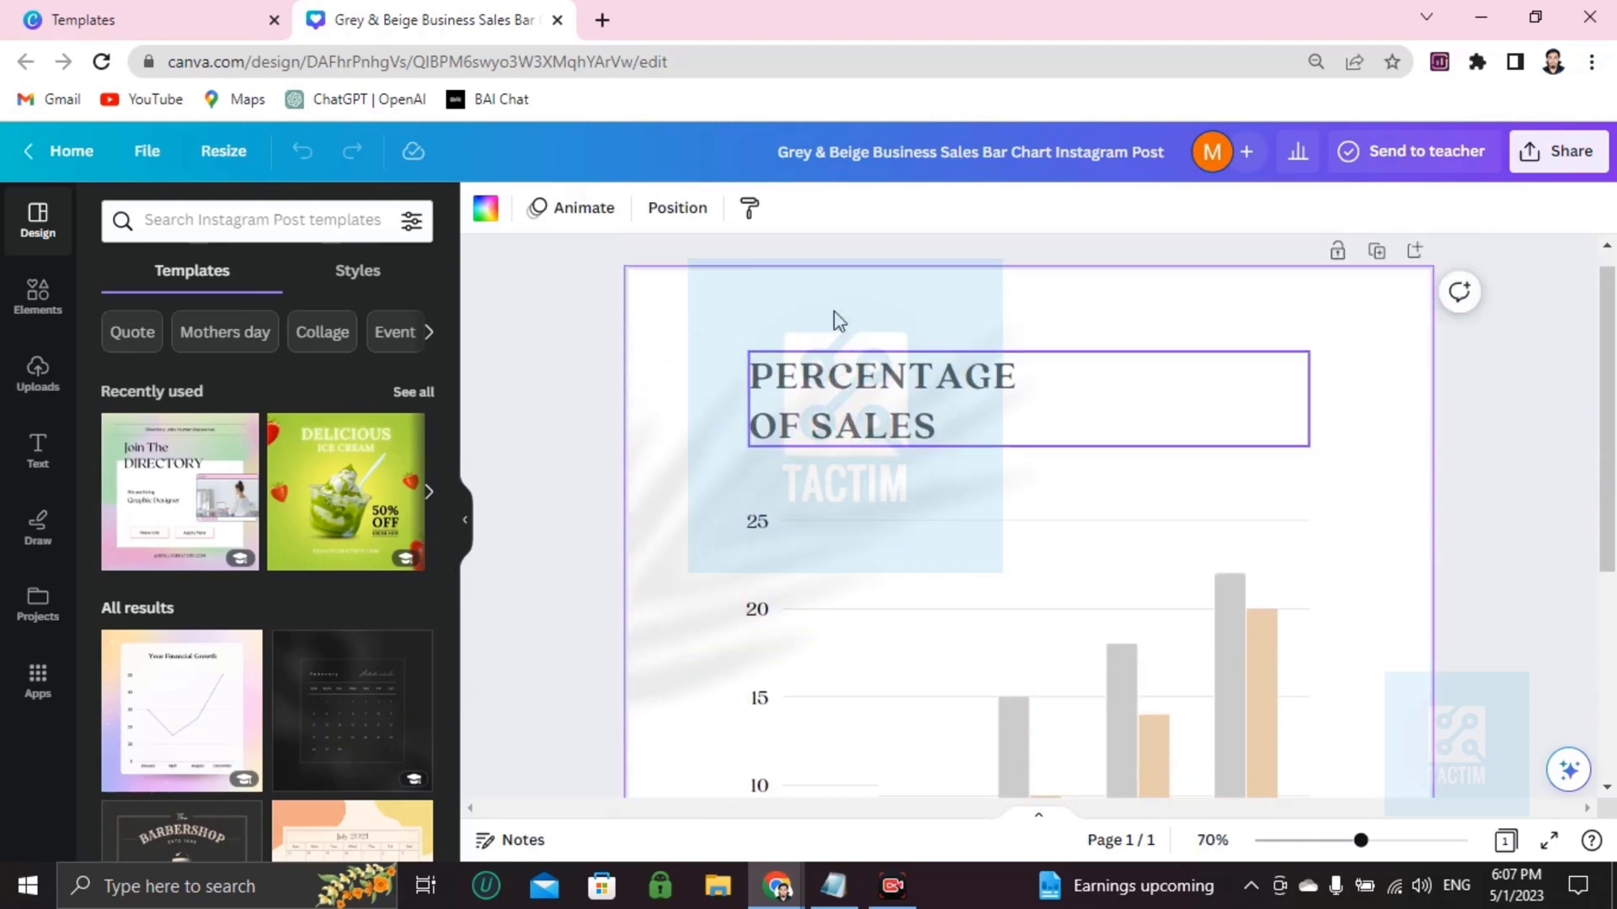
Retype the title's first word as PERCENTAGE, accepting the spelling correction
click(852, 425)
double_click(851, 419)
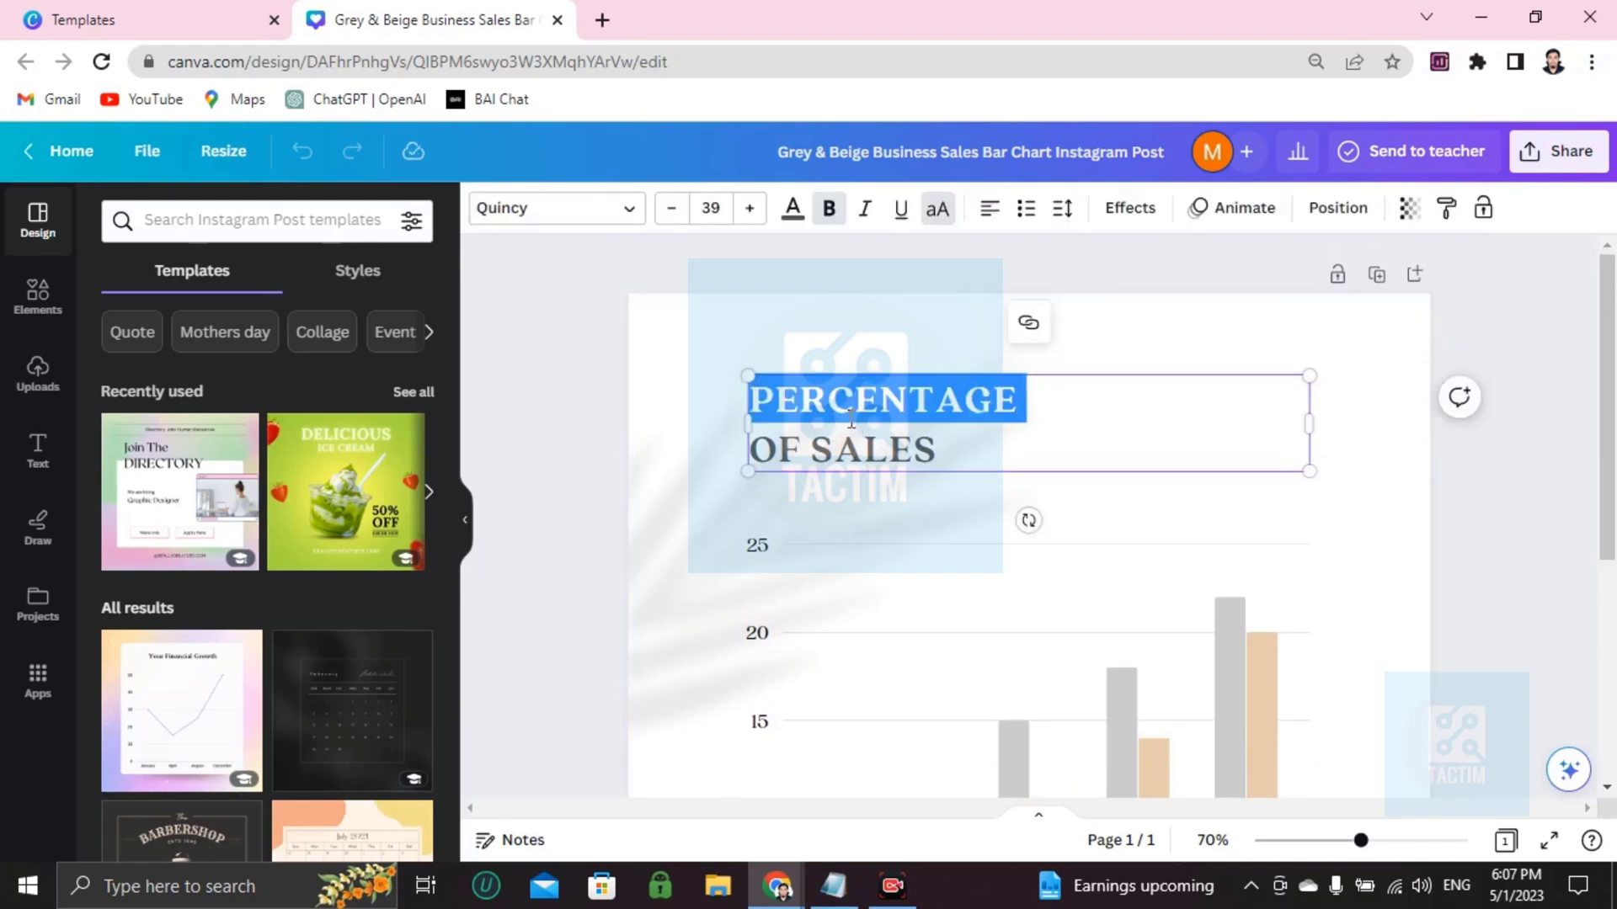
key(BackSpace)
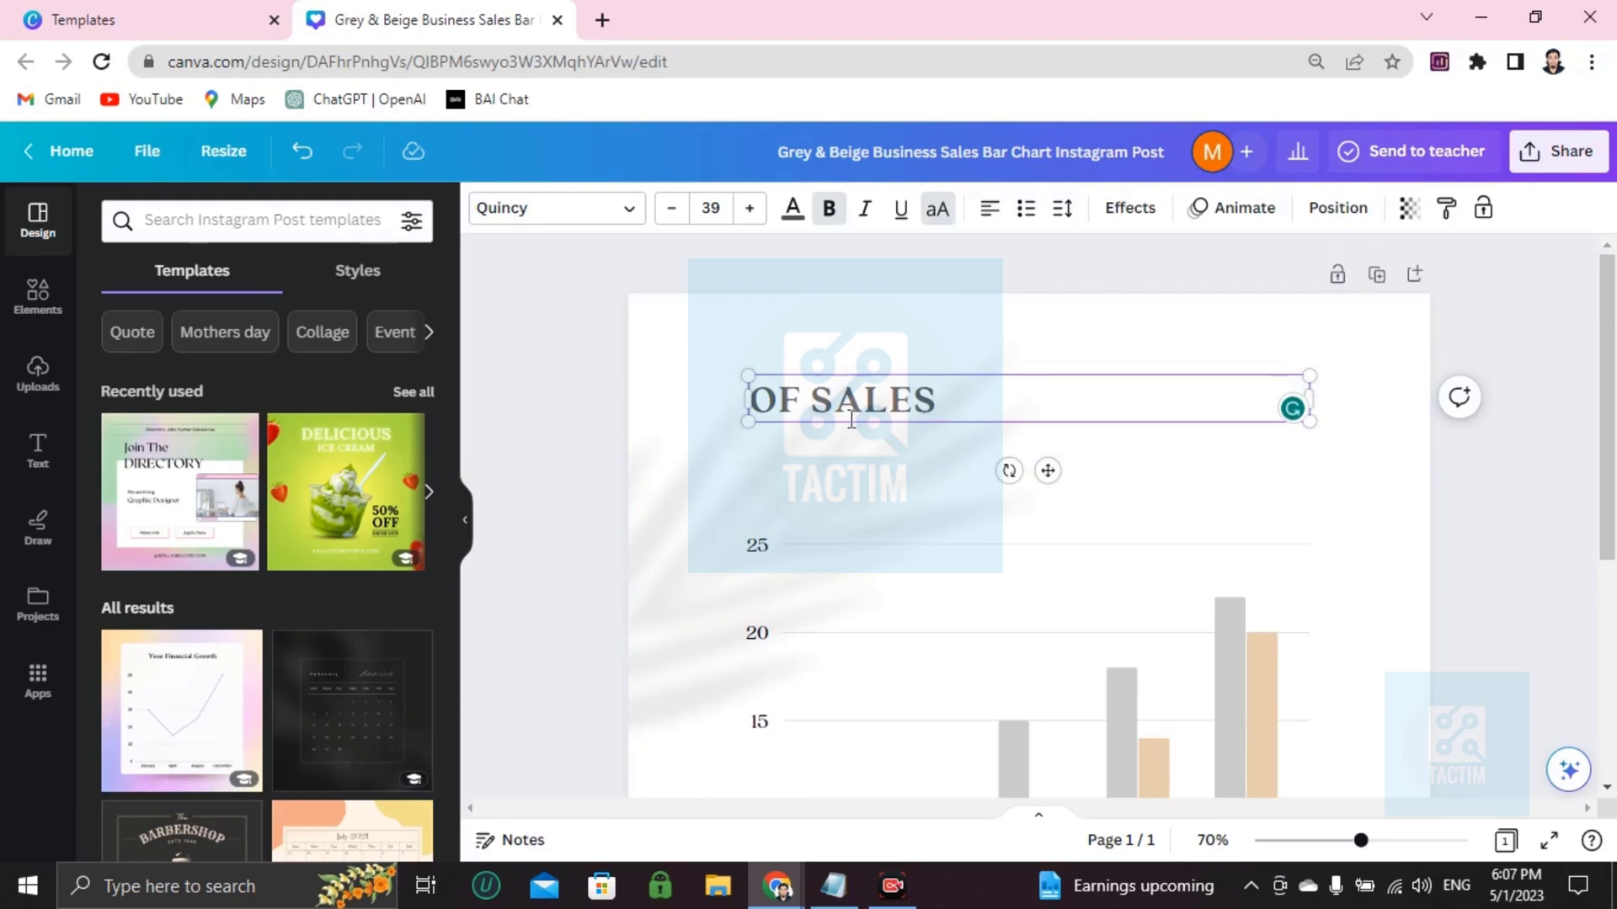
text(PERCE)
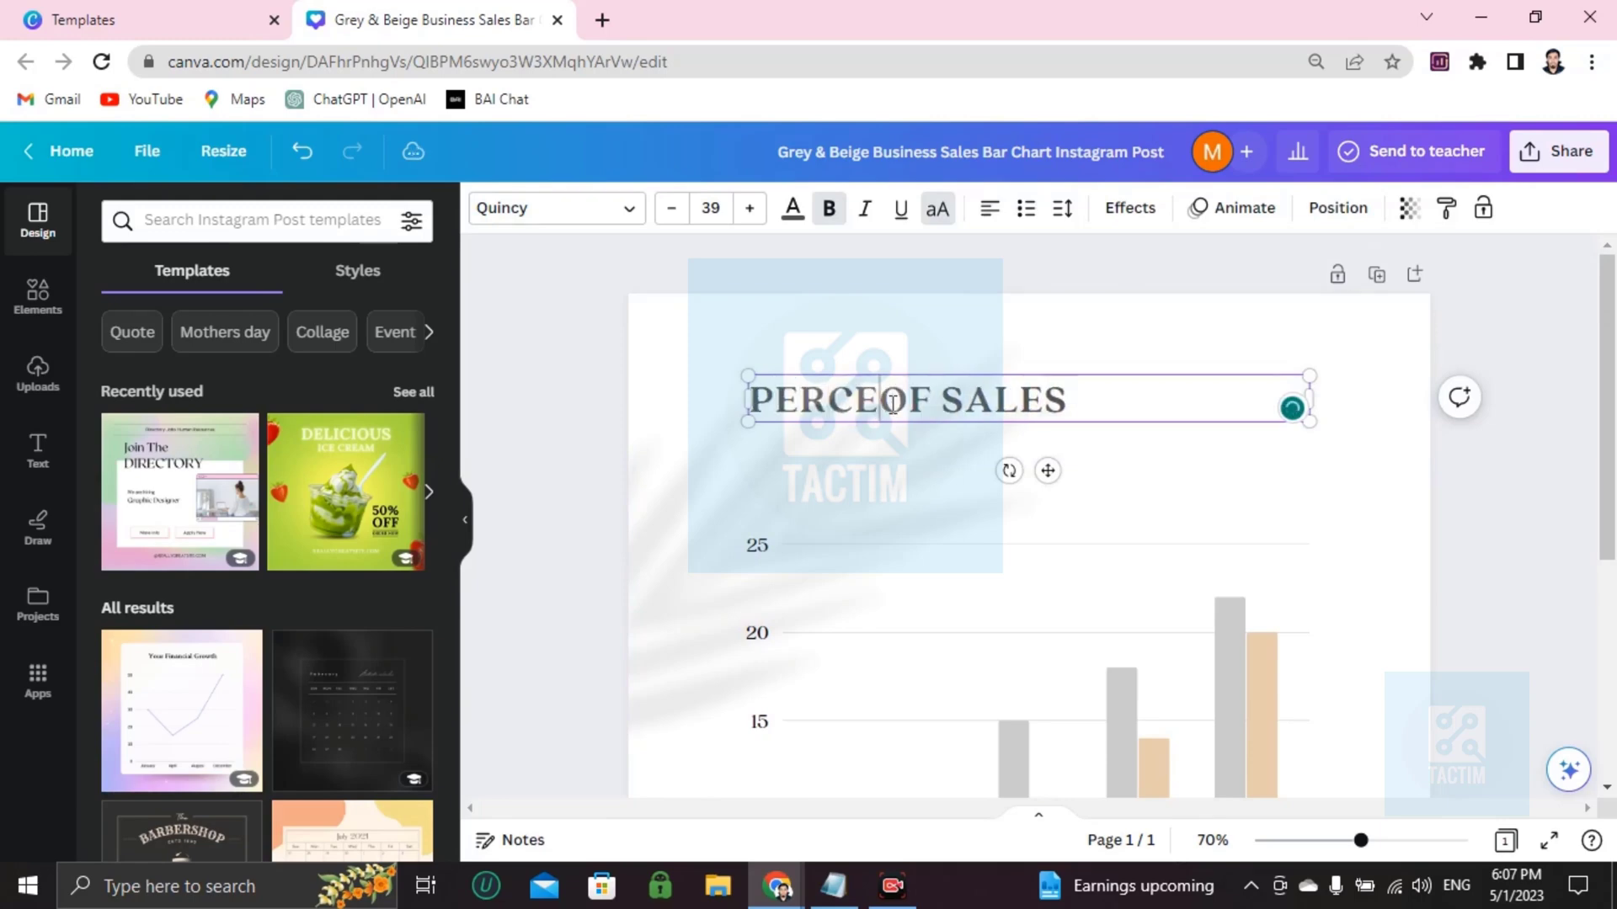
text(TICEW)
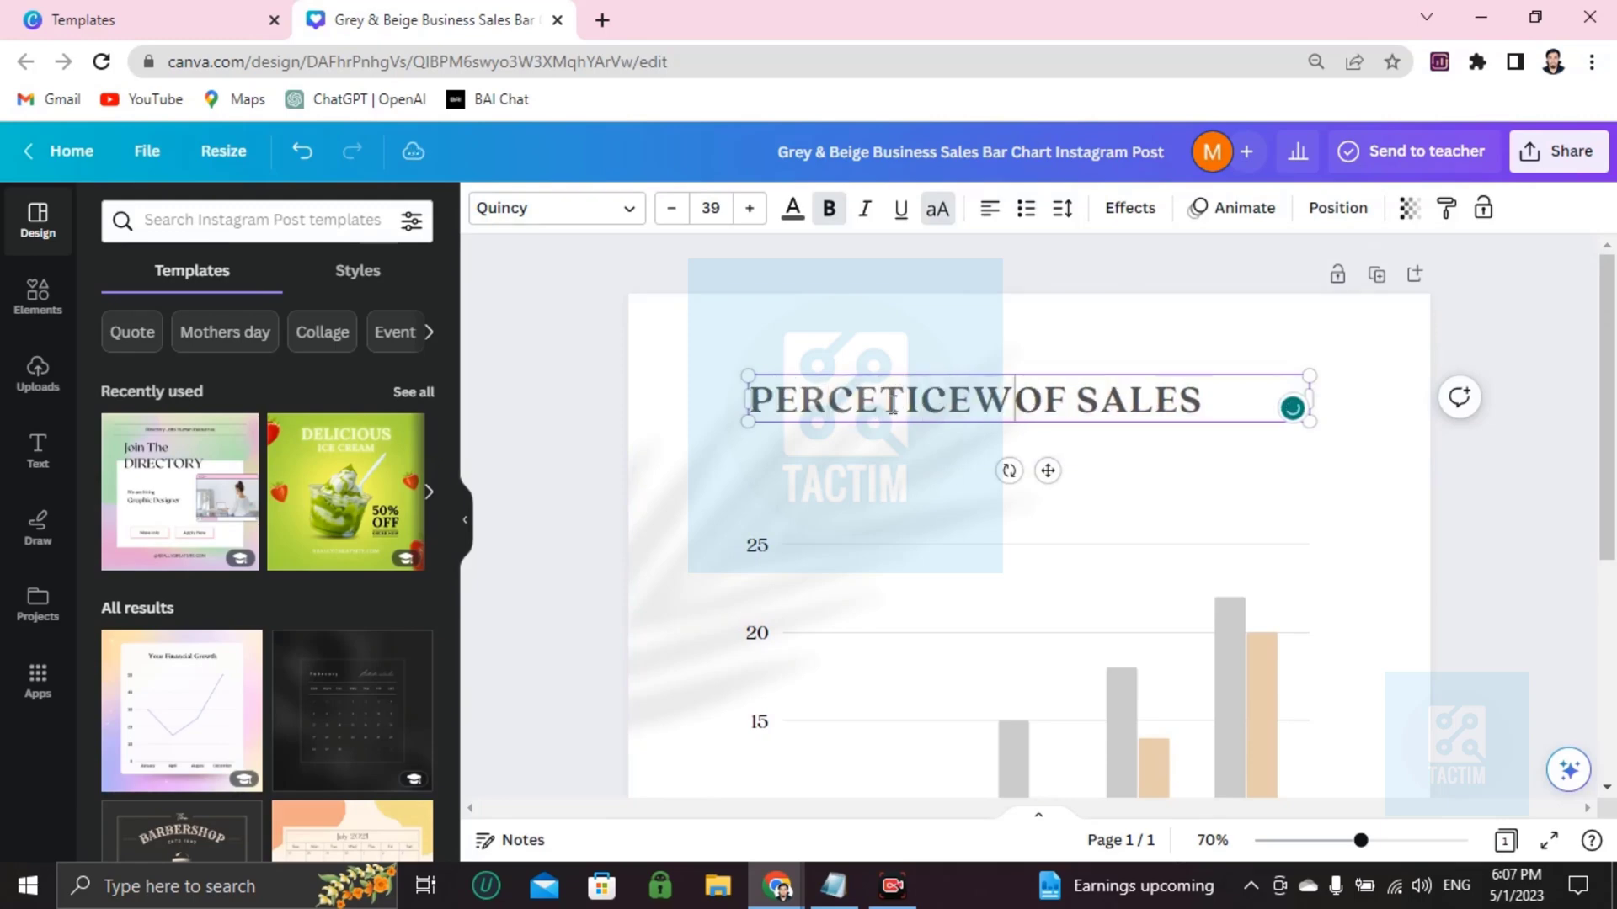
key(BackSpace)
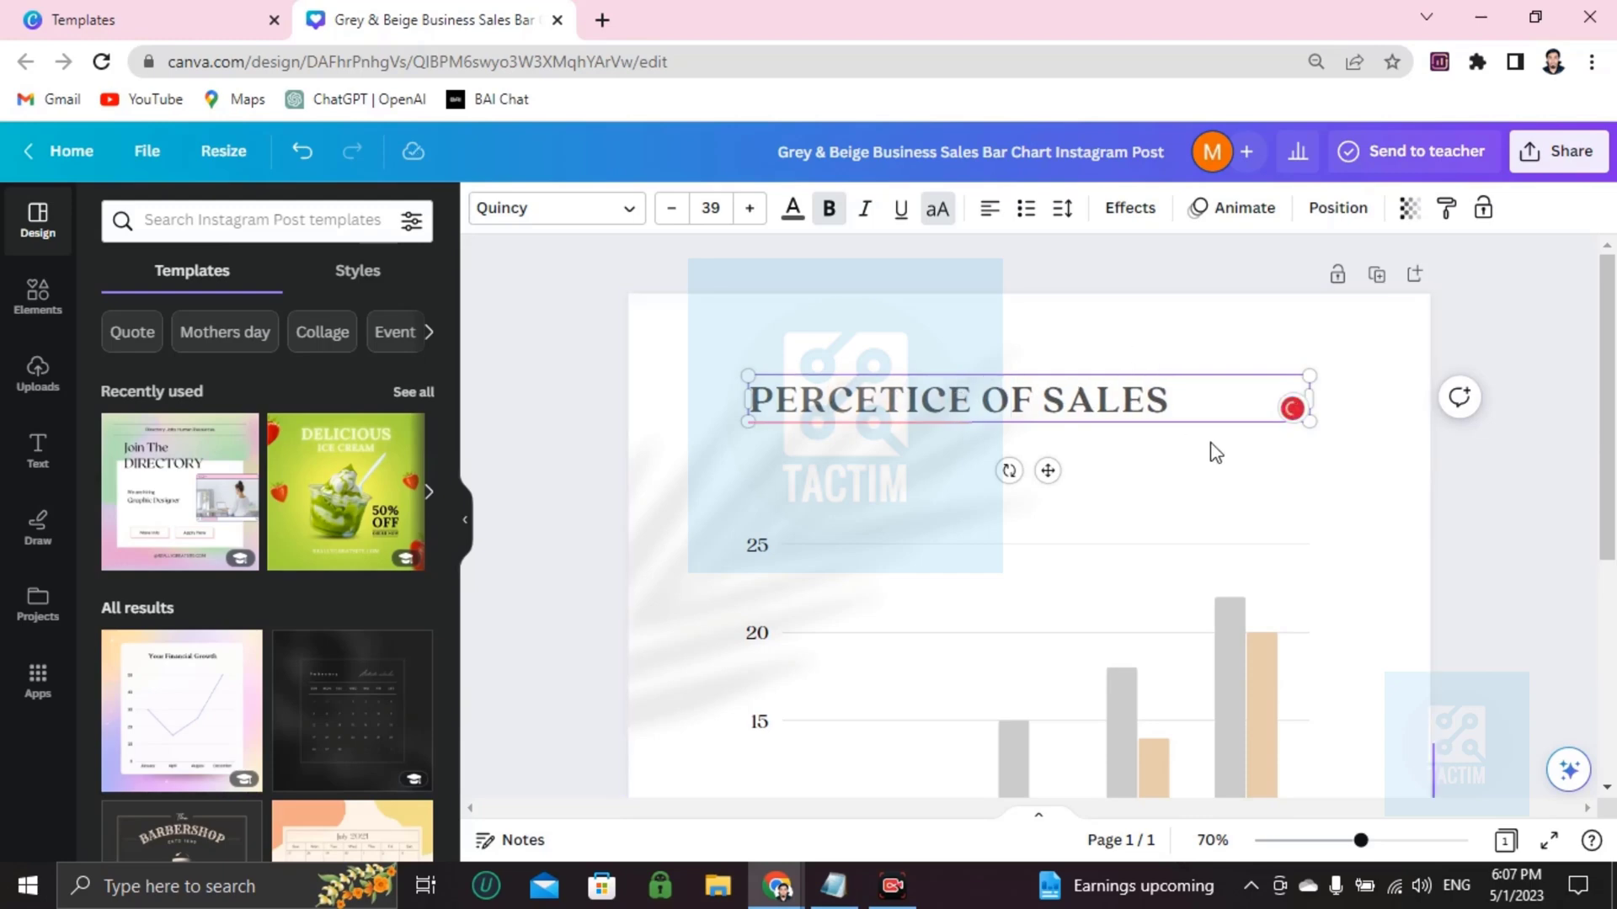
click(906, 452)
Replace SALES at the end of the title with ADNWNWON
click(1248, 395)
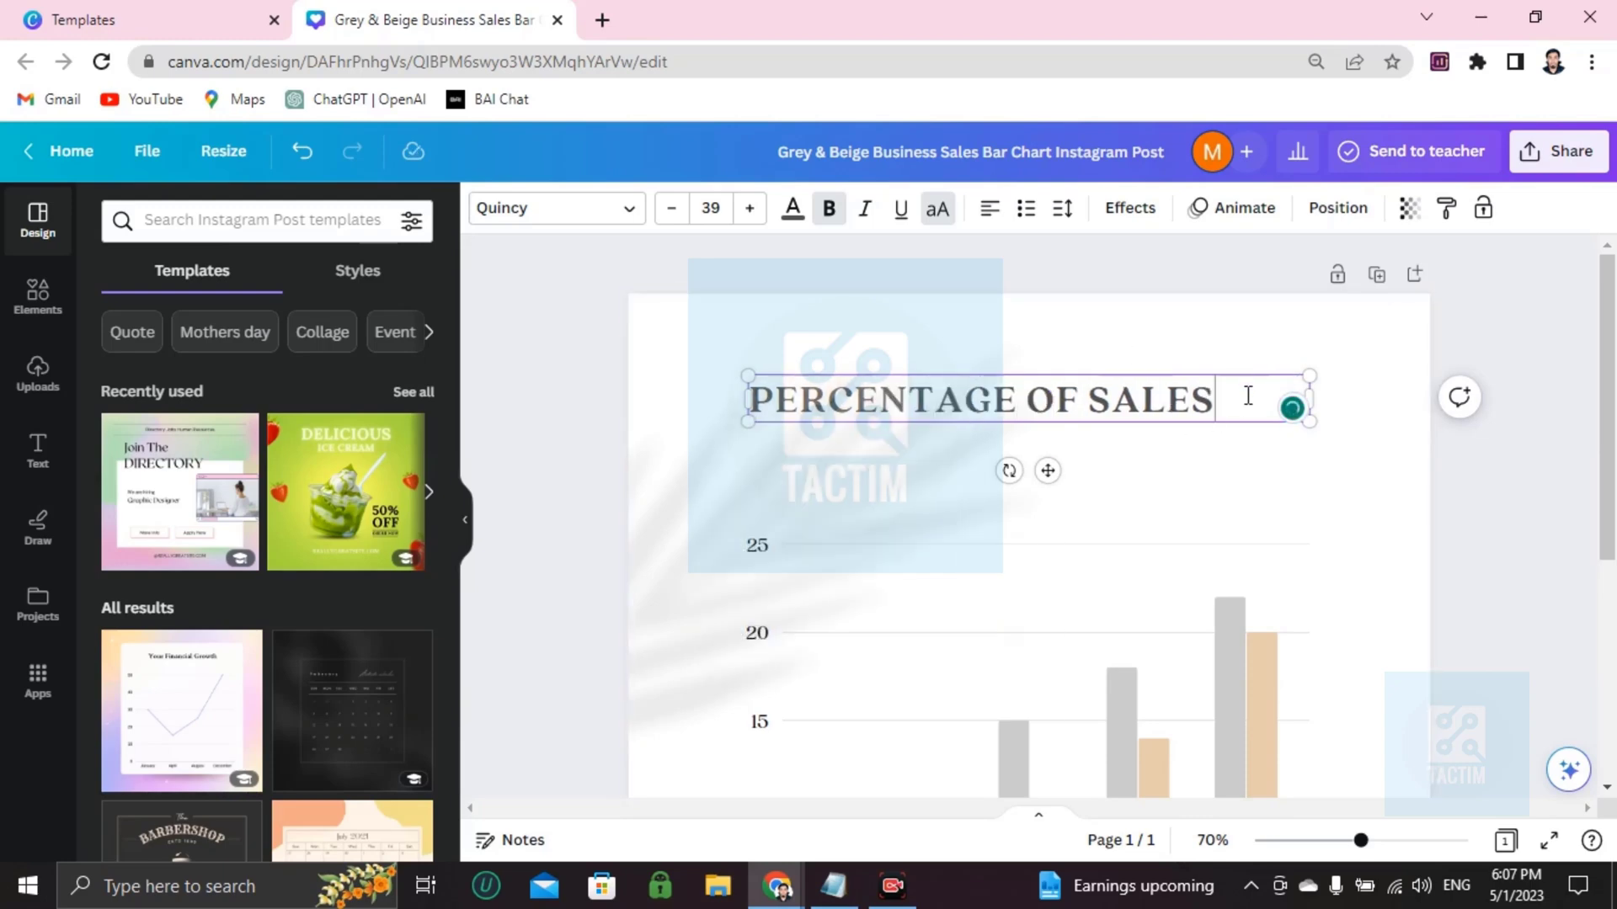
key(BackSpace)
key(BackSpace)
key(BackSpace)
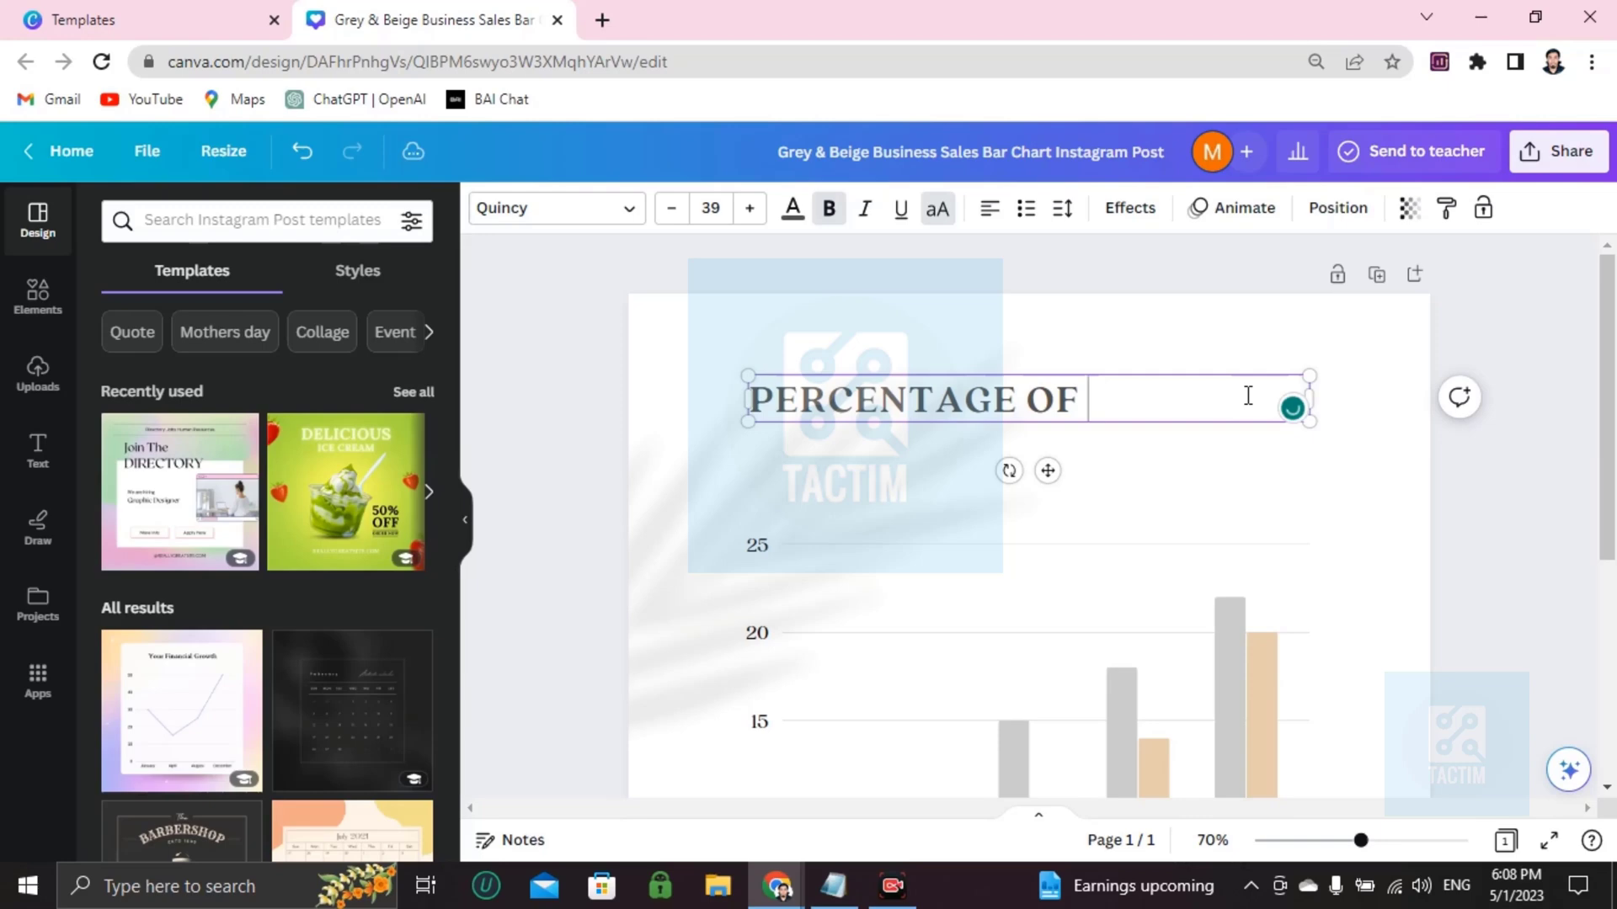
text(ADNWNWON)
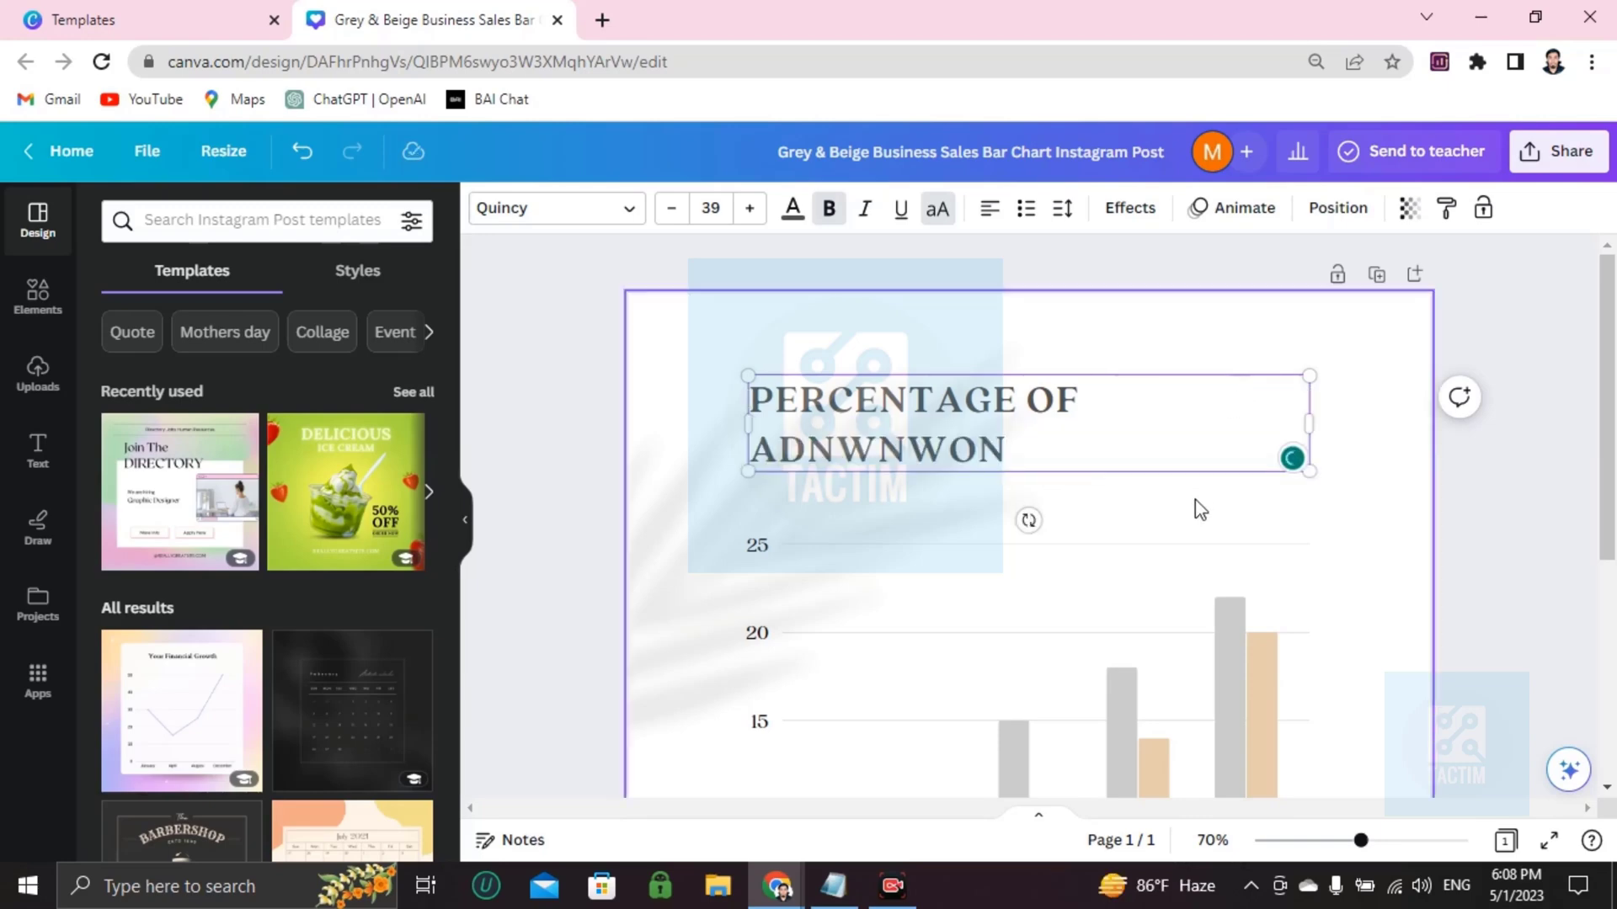
click(783, 587)
scroll(783, 588, down, 3)
scroll(913, 469, up, 3)
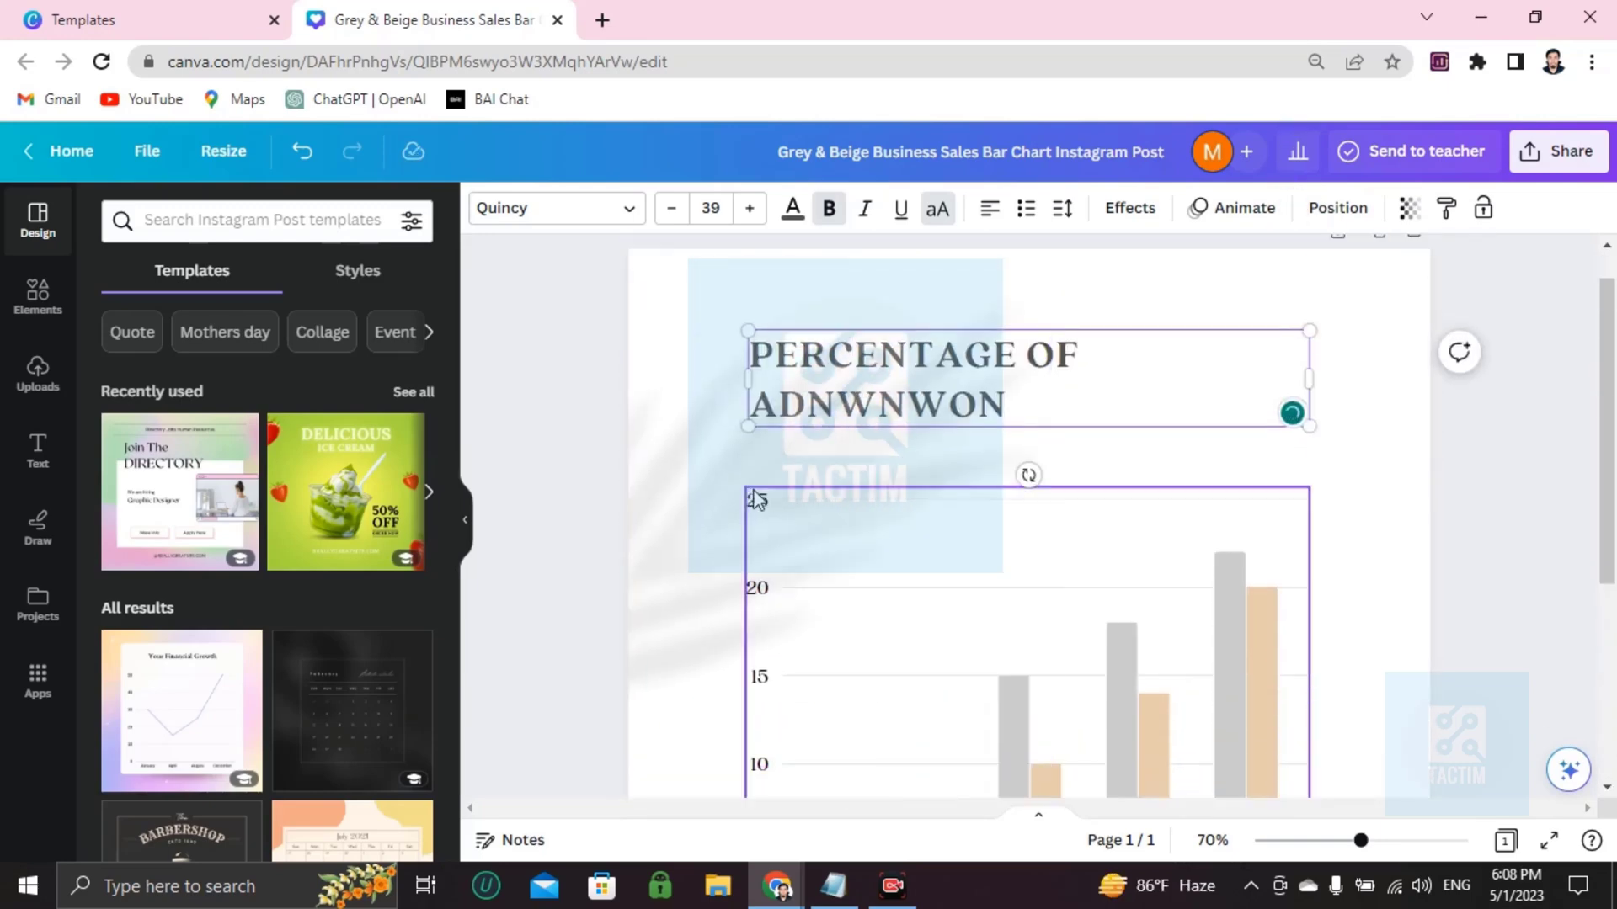
Open the chart's data table and set JAN Series 2 to 10
click(851, 567)
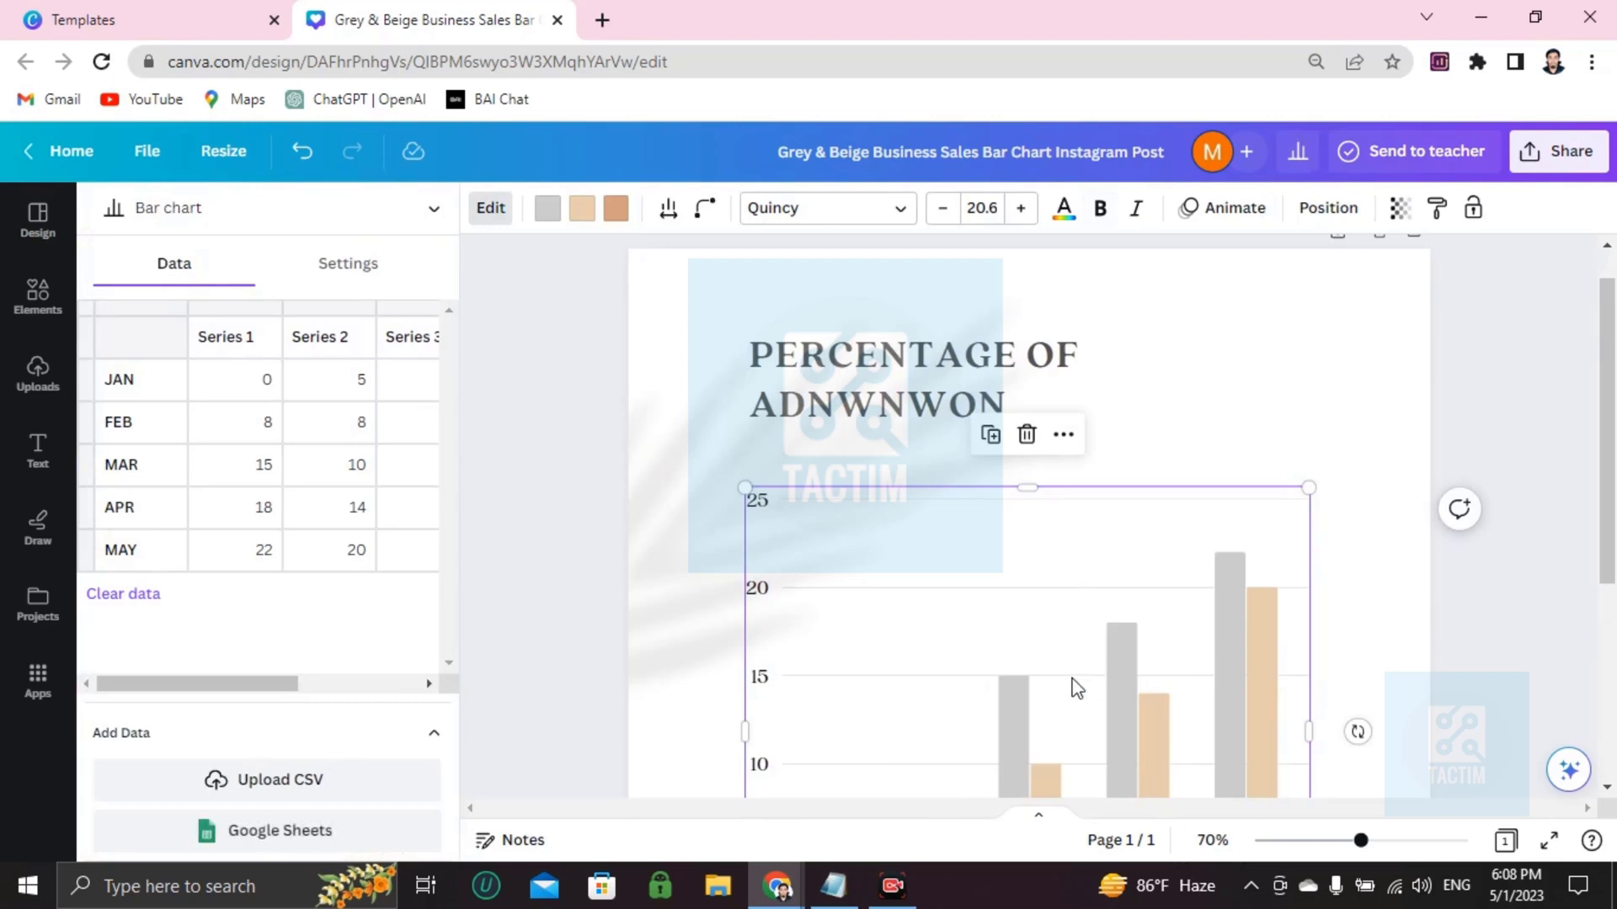
click(139, 394)
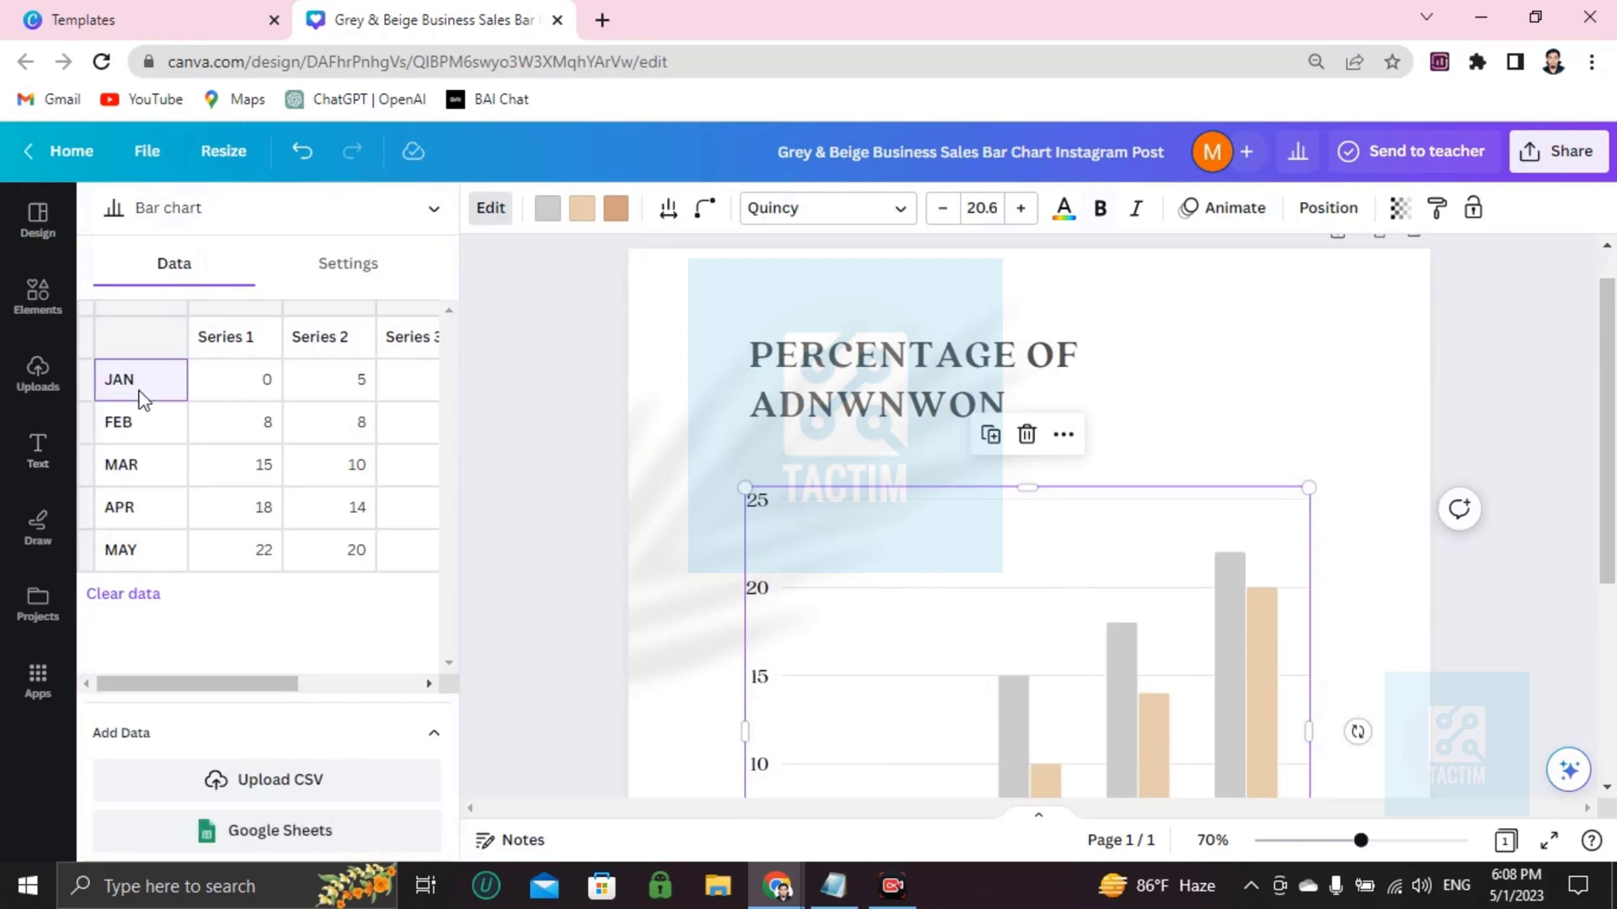
click(245, 386)
click(321, 381)
click(239, 399)
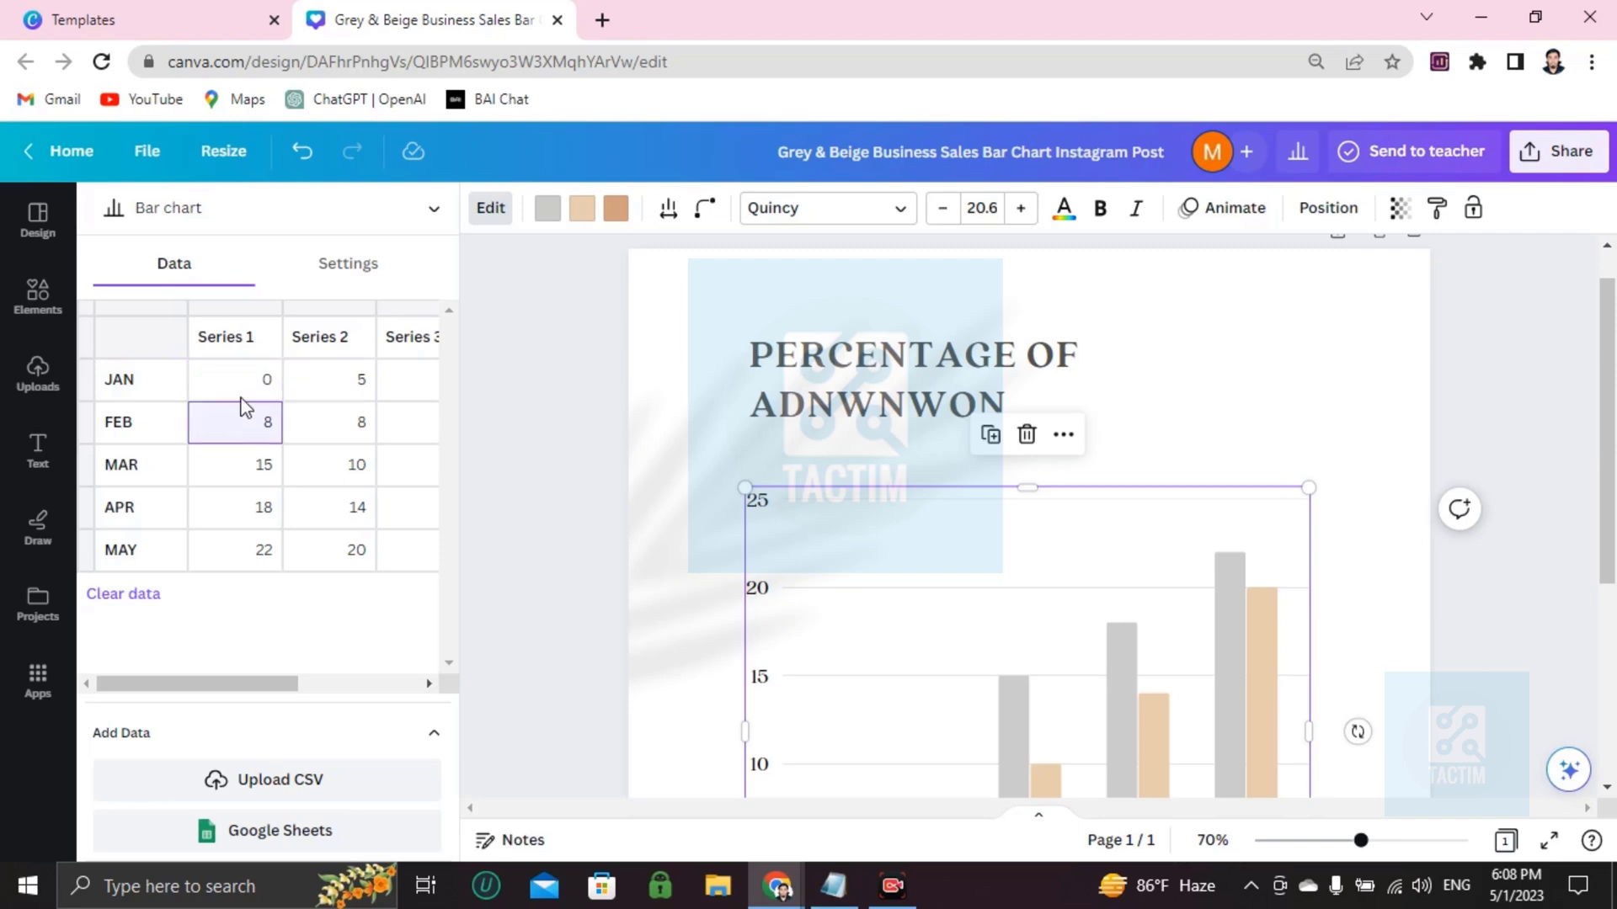
click(351, 380)
scroll(927, 584, down, 3)
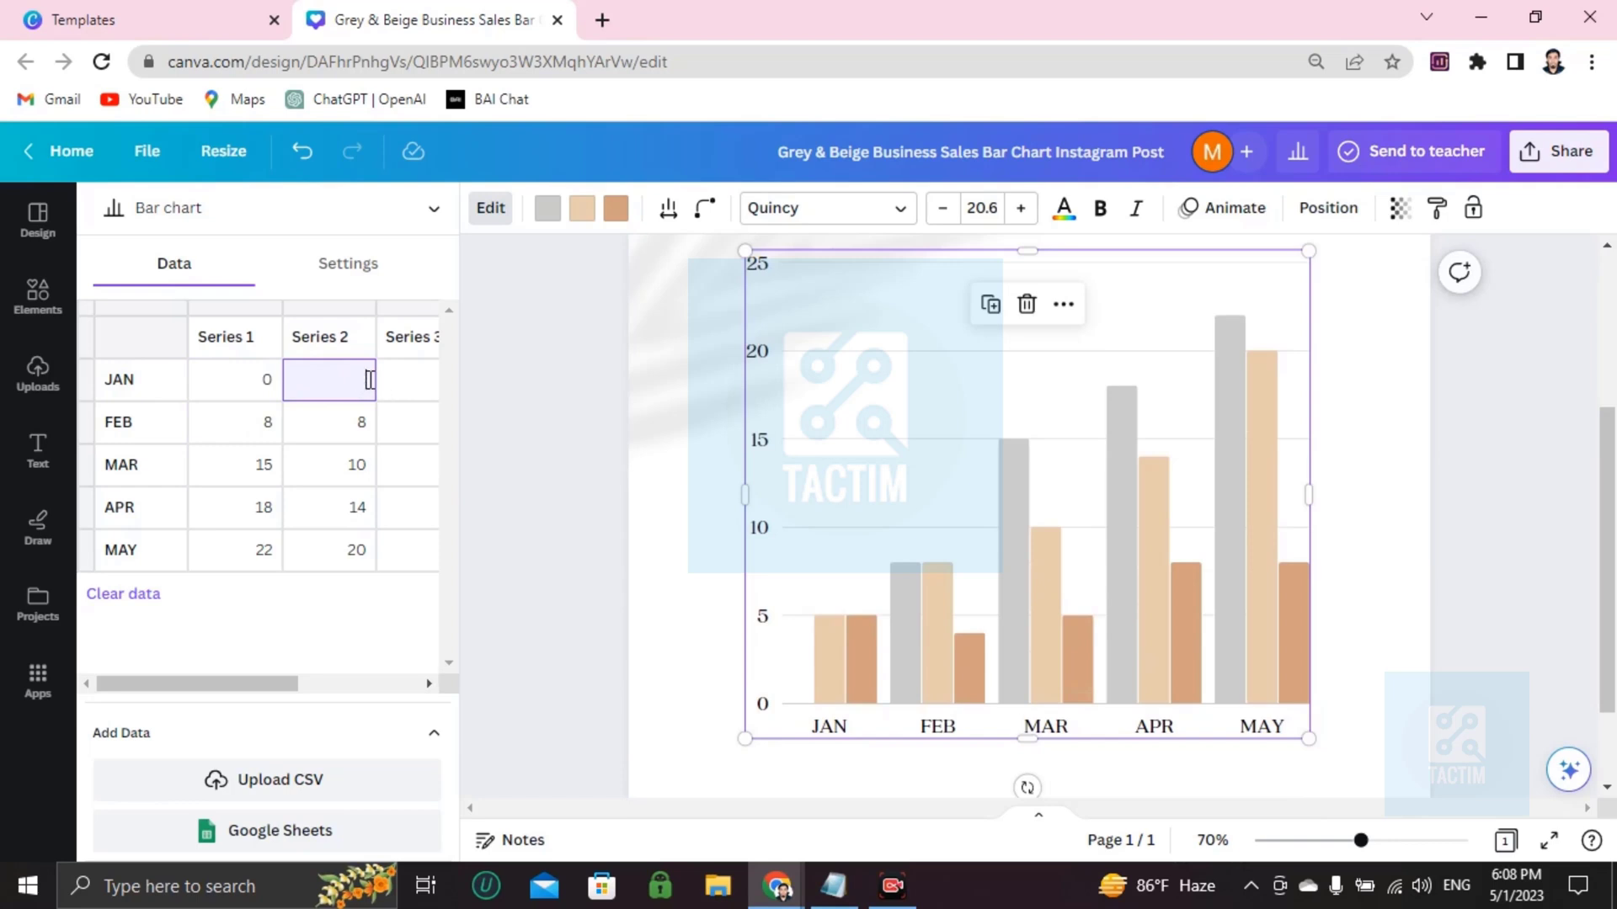
text(10)
click(962, 453)
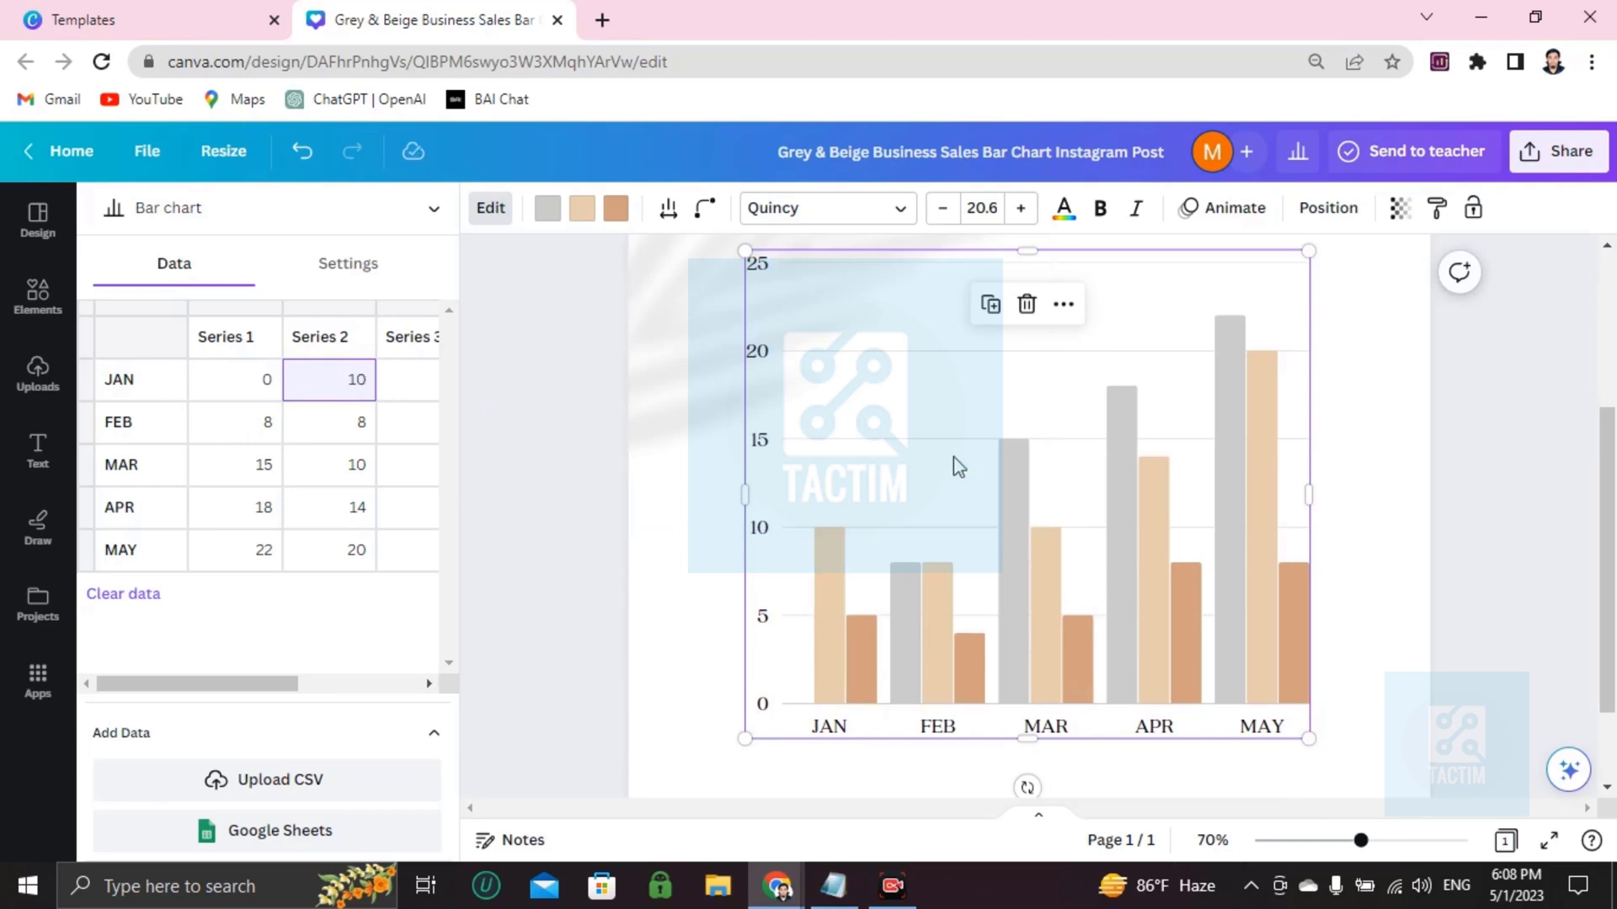
Set FEB's Series 1 value to 20 and Series 2 value to 15
click(267, 376)
text(1)
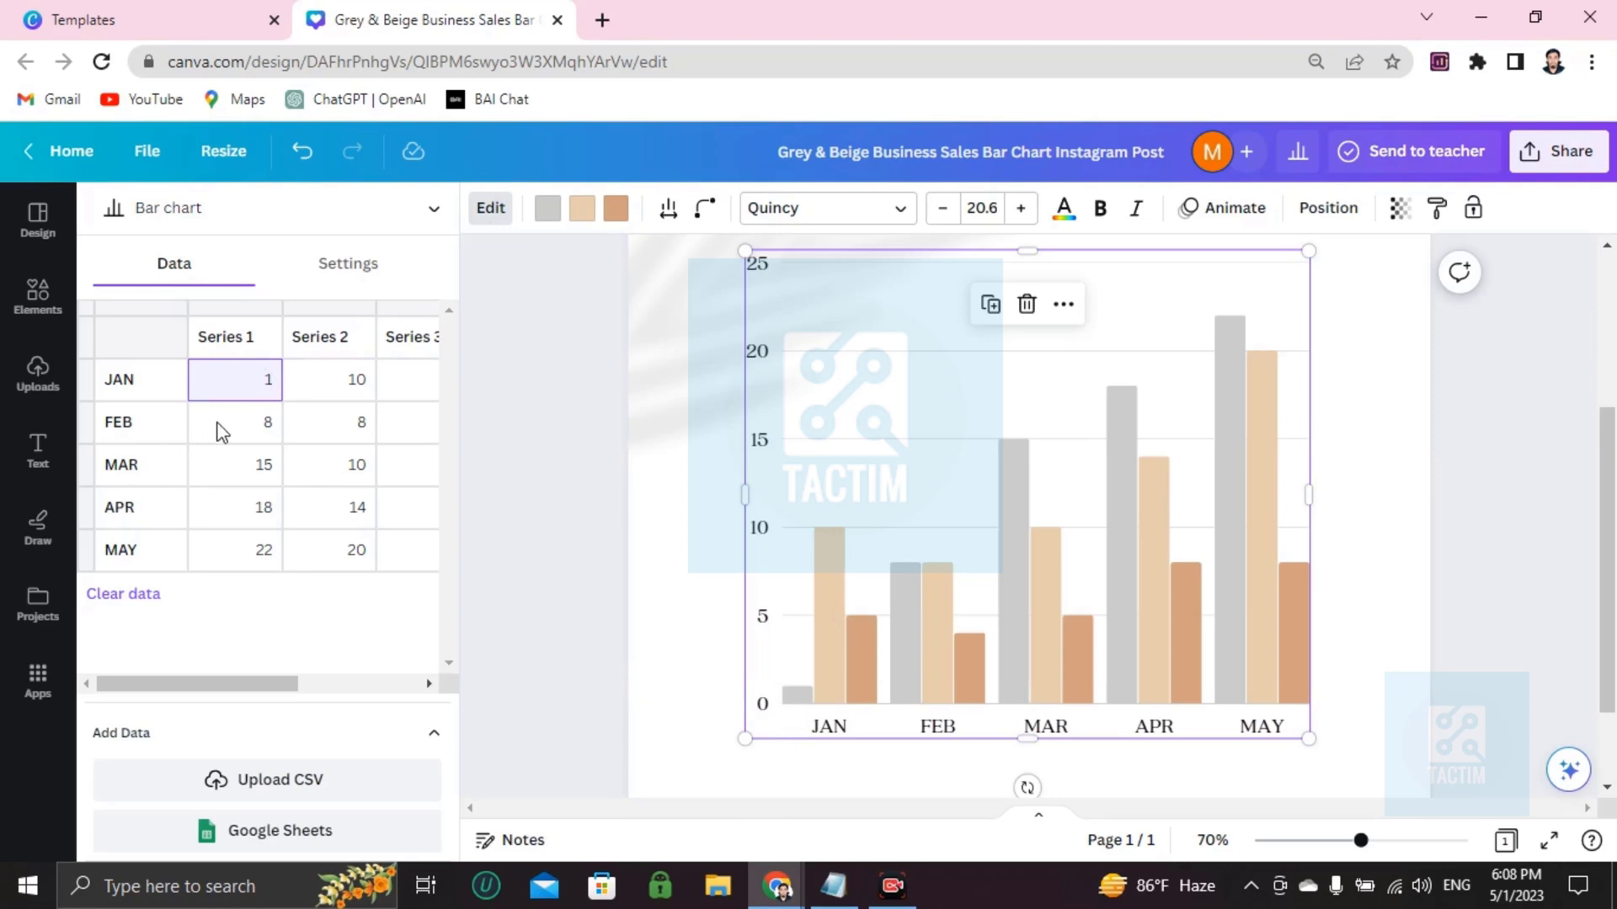
click(254, 466)
click(257, 438)
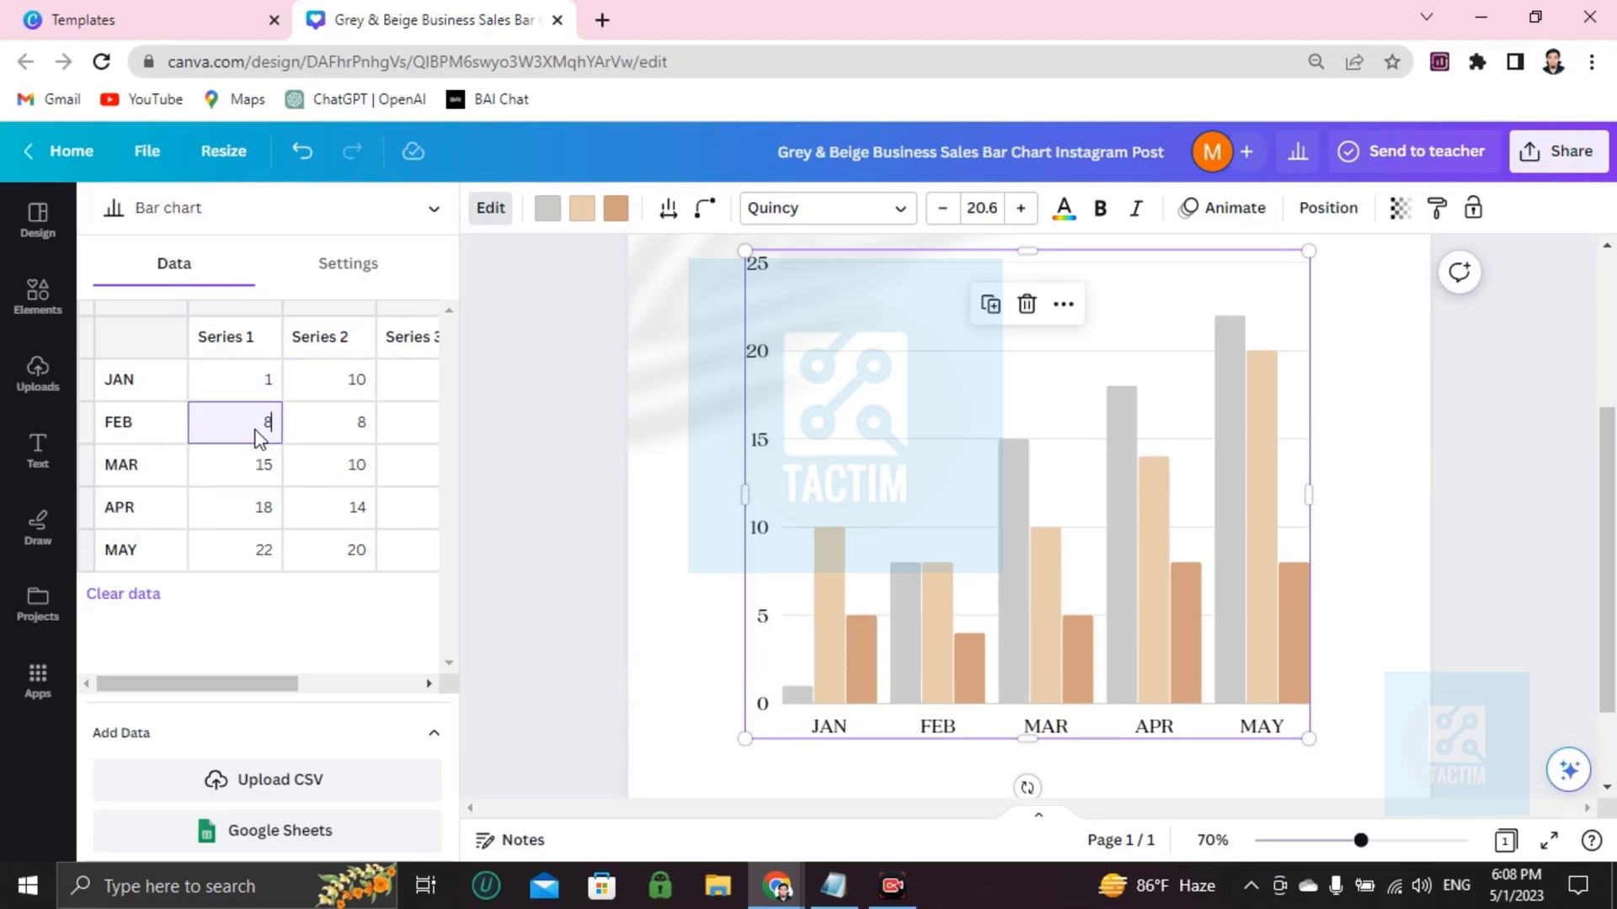
text(20)
key(Tab)
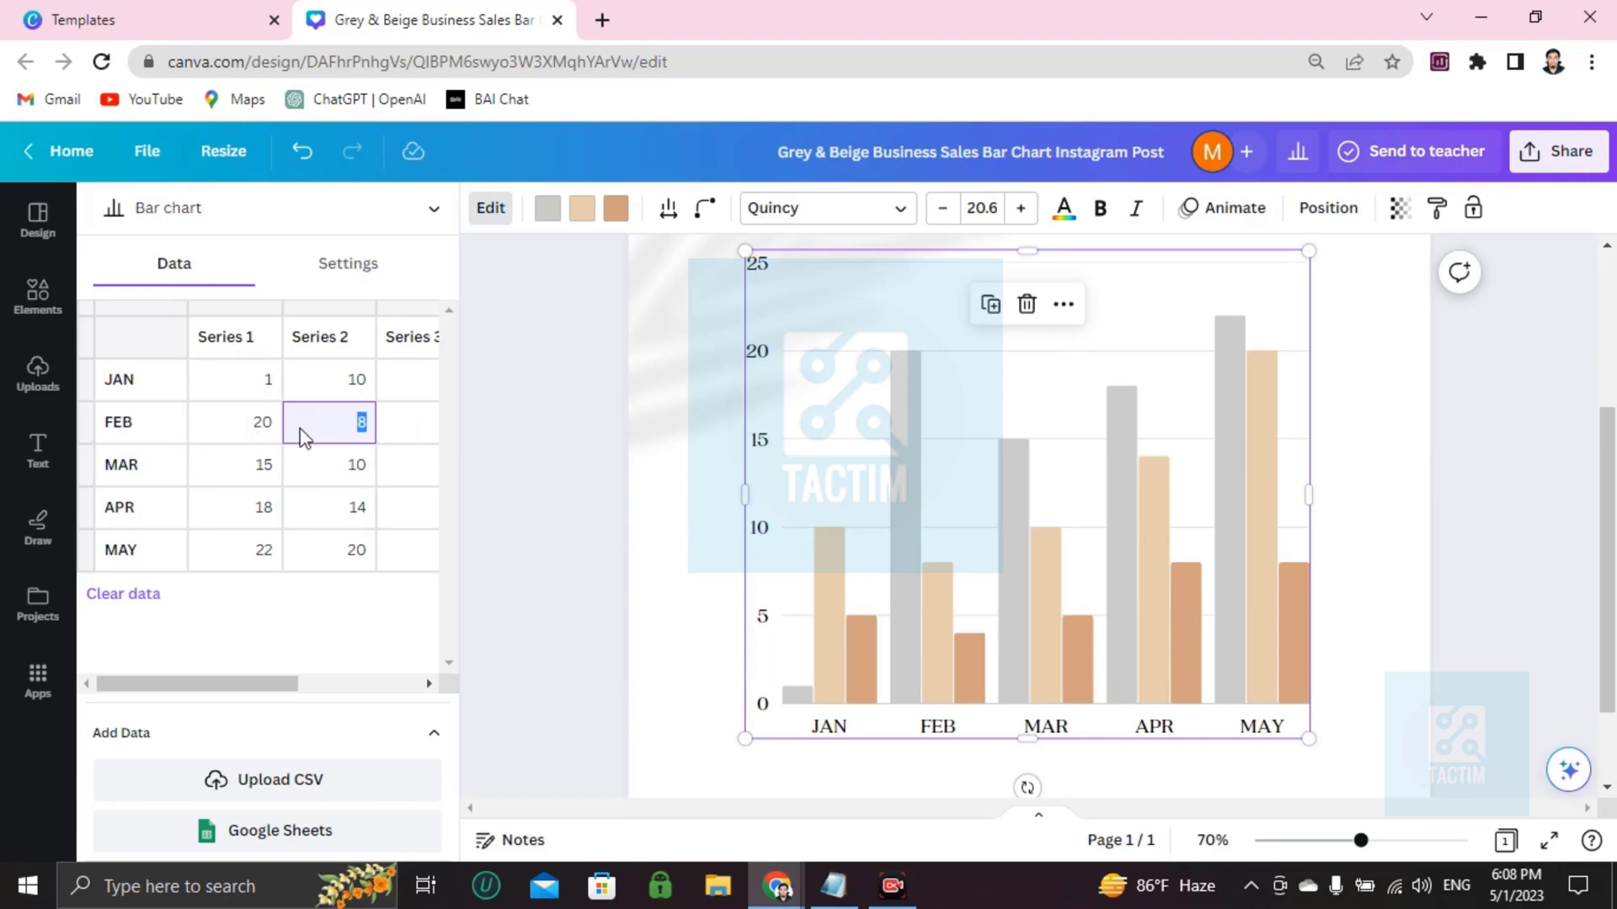
key(BackSpace)
key(Tab)
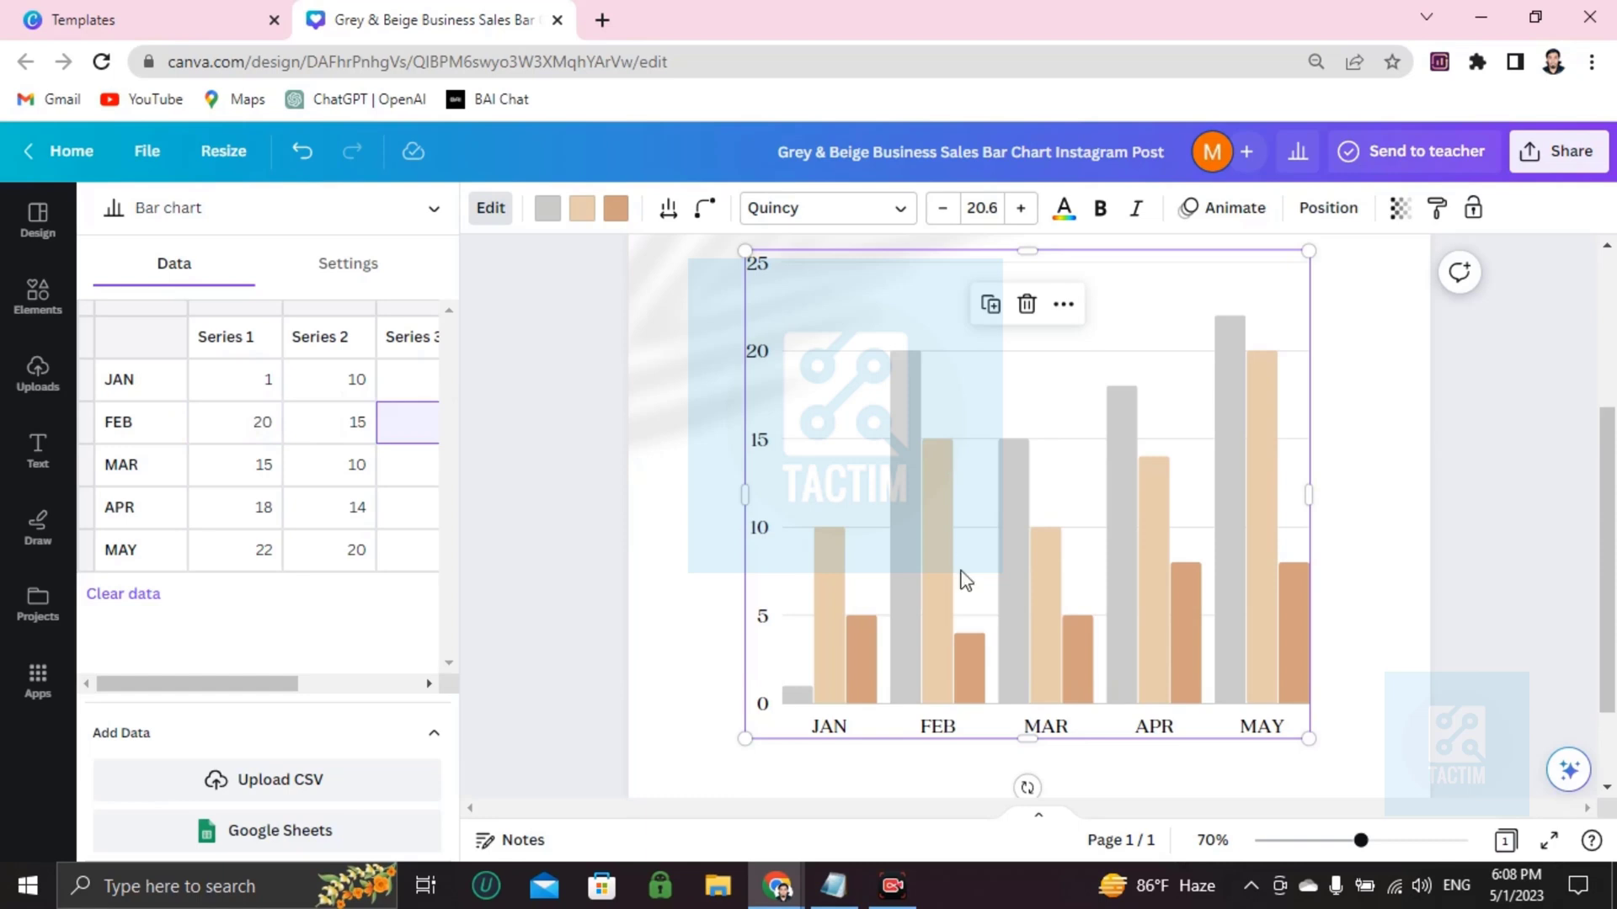
scroll(965, 572, down, 2)
scroll(965, 568, up, 5)
scroll(901, 560, down, 3)
Rename the JAN category to Sunday and FEB to Monday
click(152, 390)
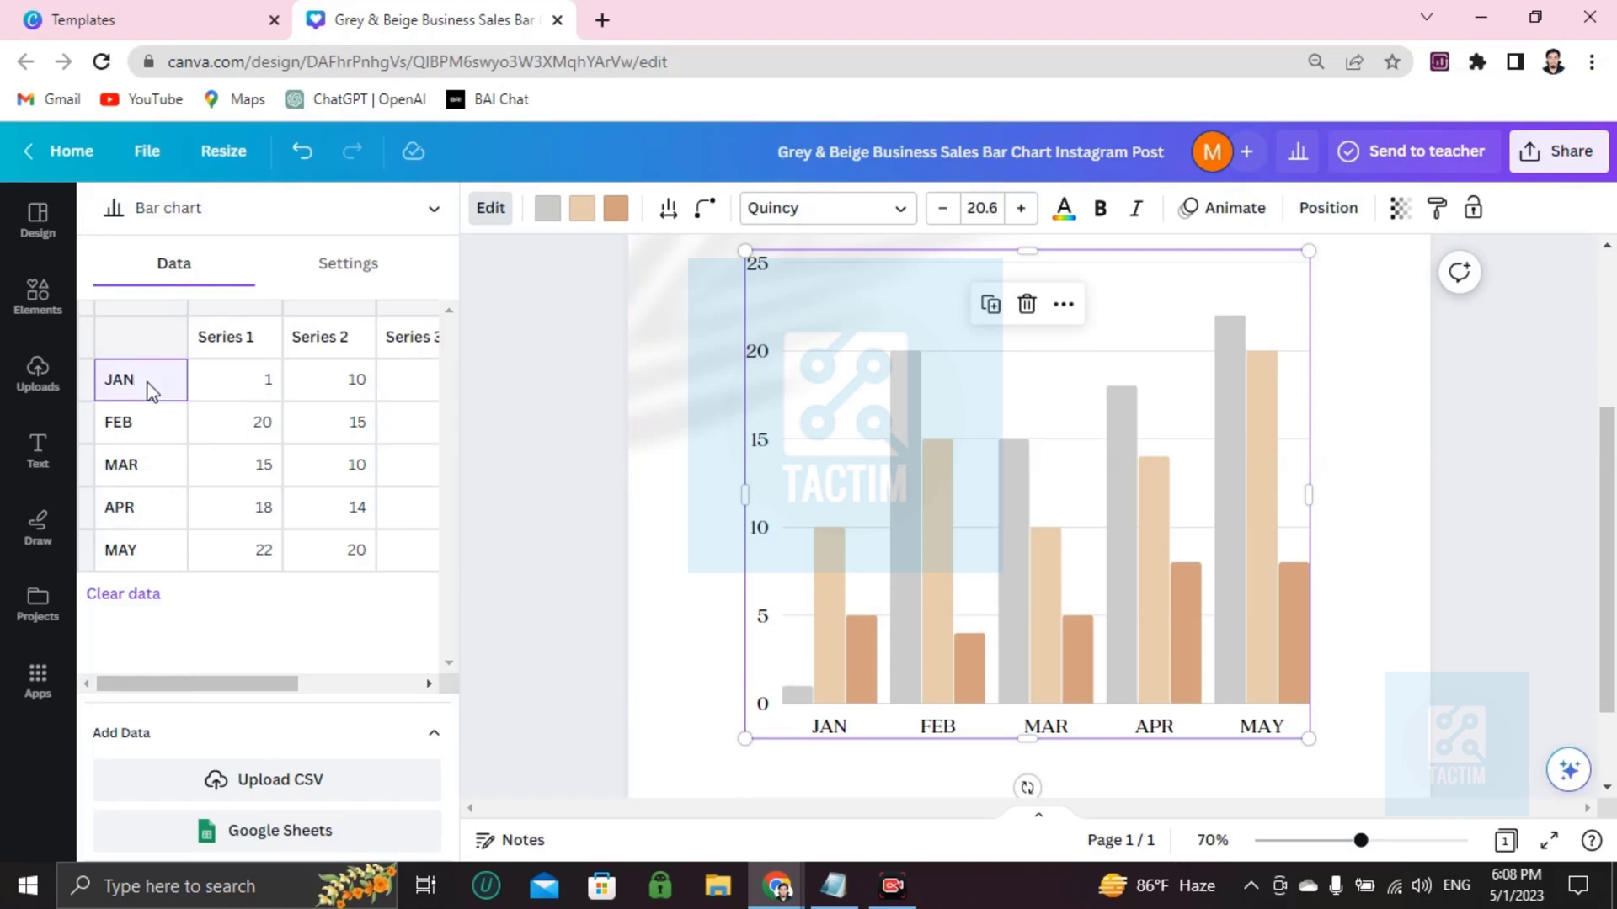
key(BackSpace)
key(BackSpace)
key(BackSpace)
click(173, 431)
text(Moday)
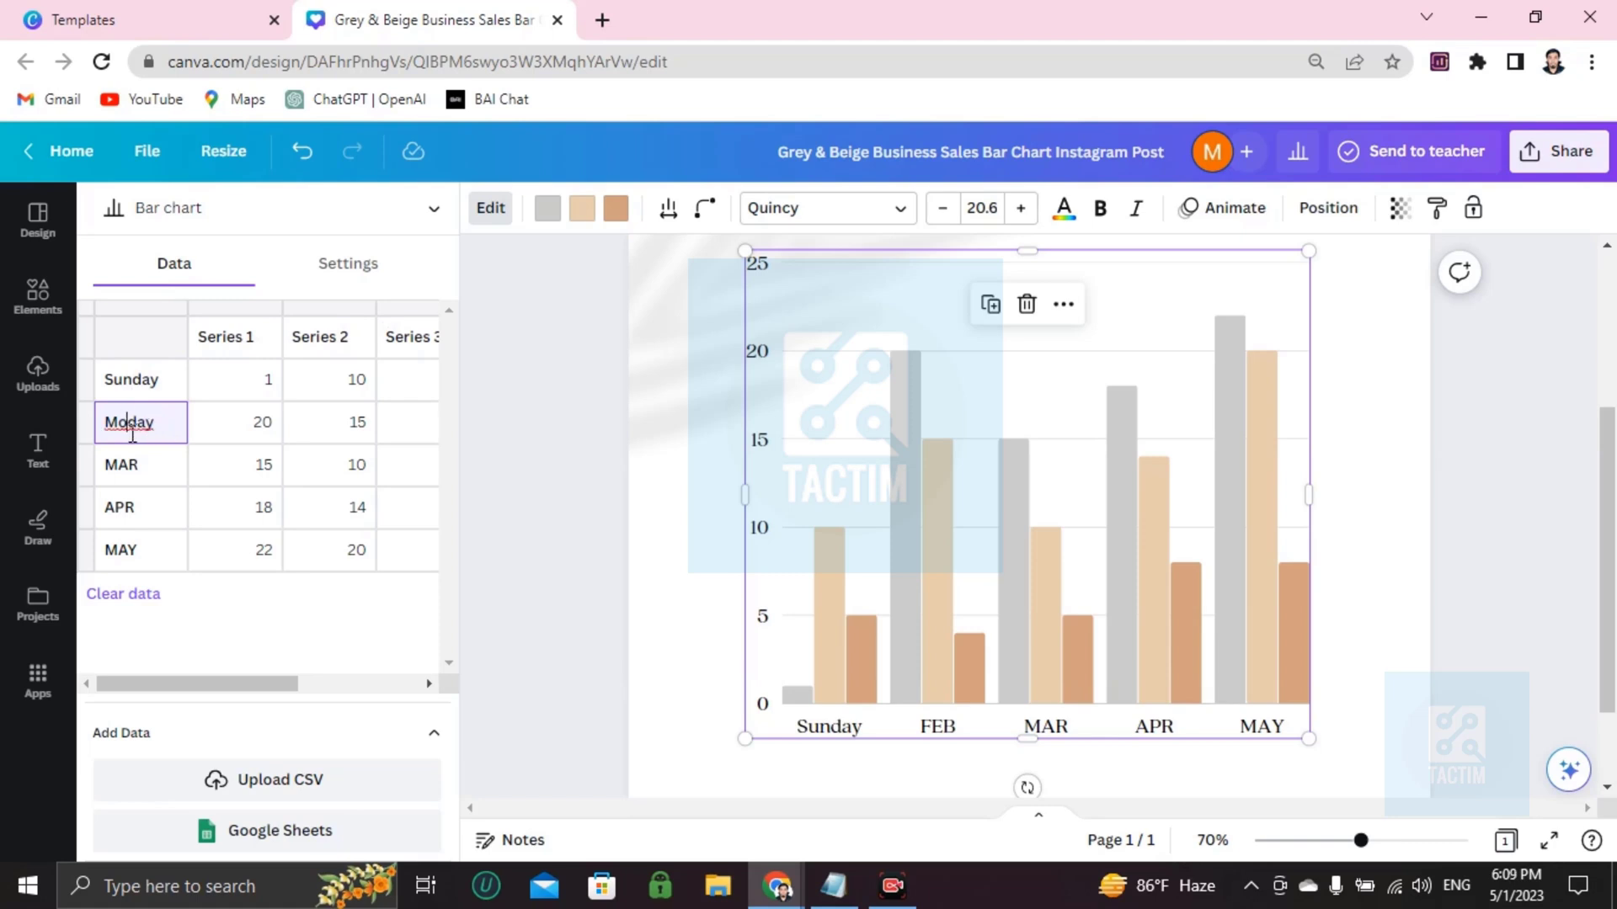
text(n)
click(249, 440)
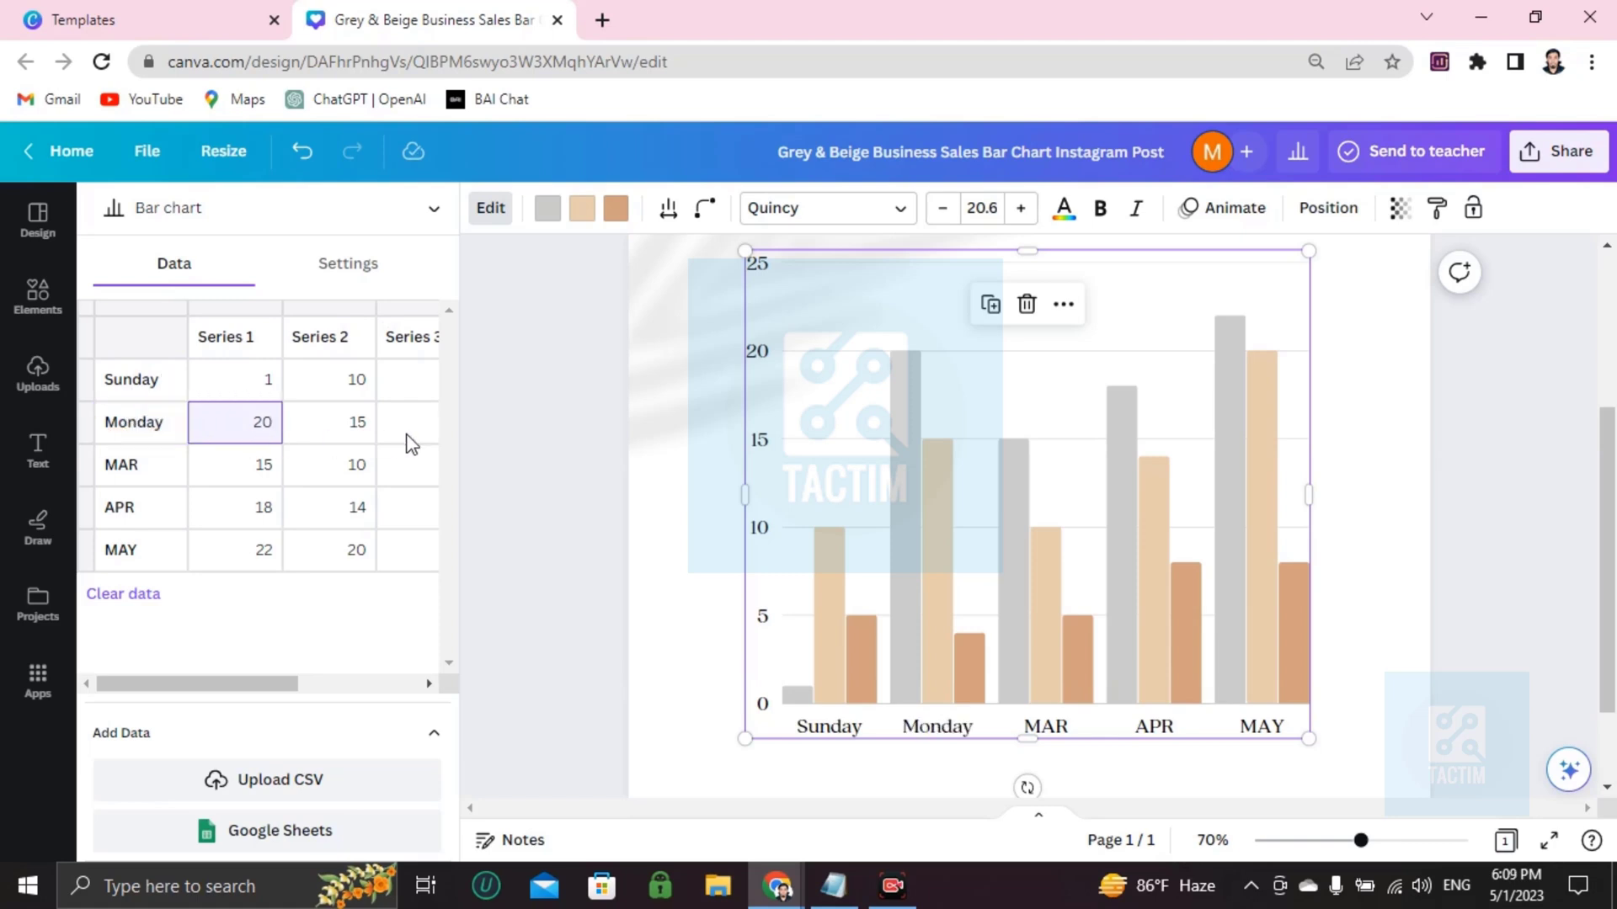
Change Monday's Series 3 value to 1
click(253, 468)
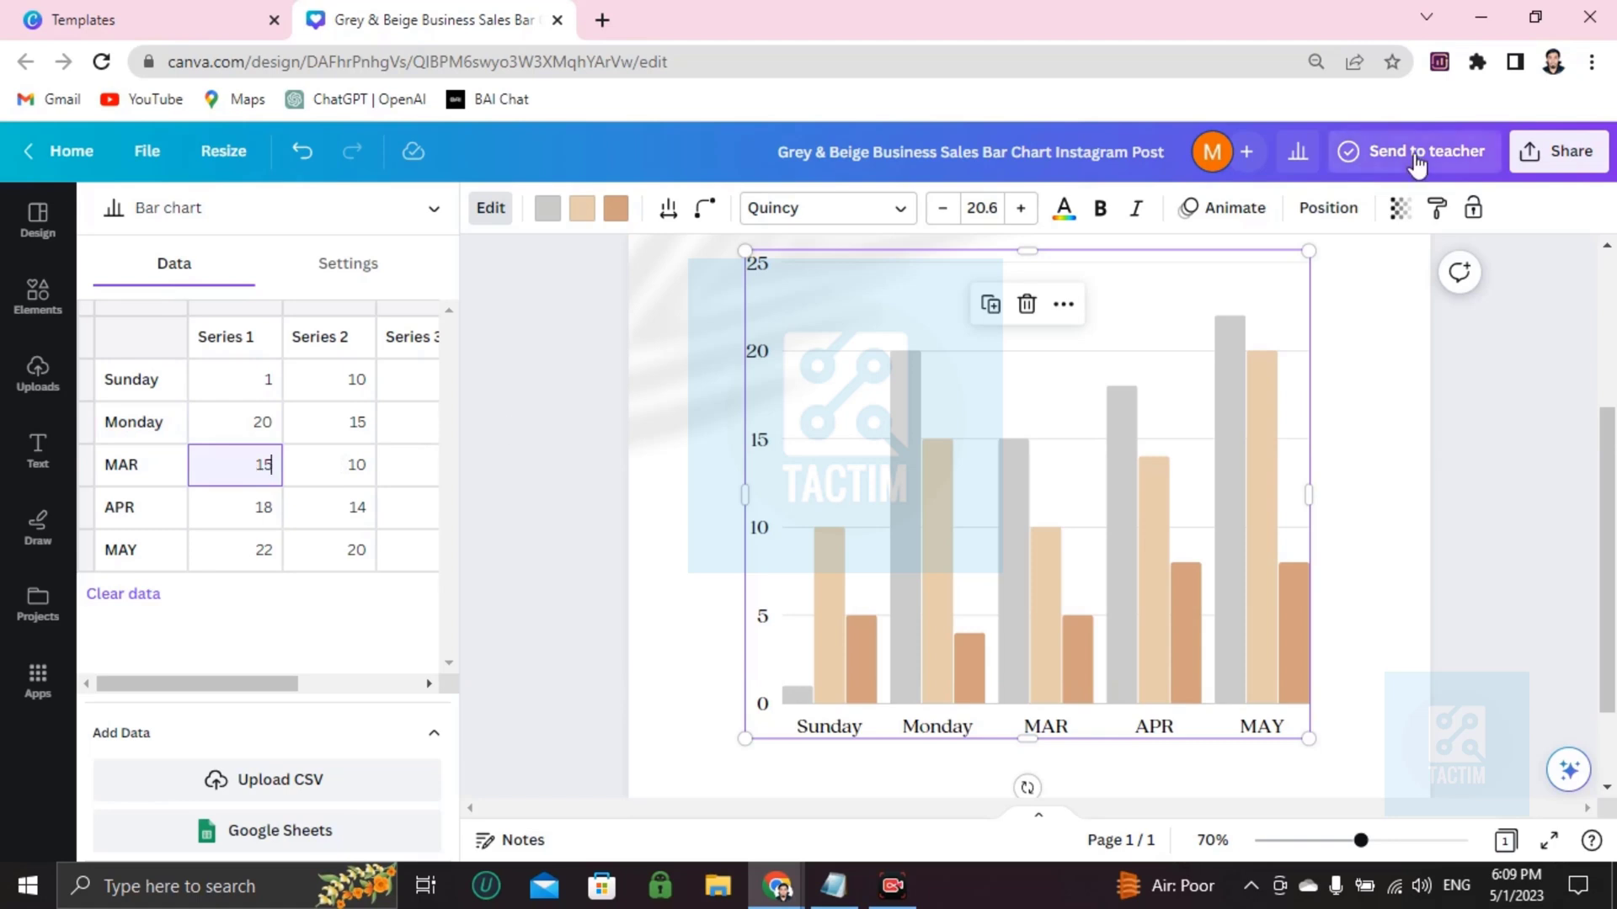
click(400, 420)
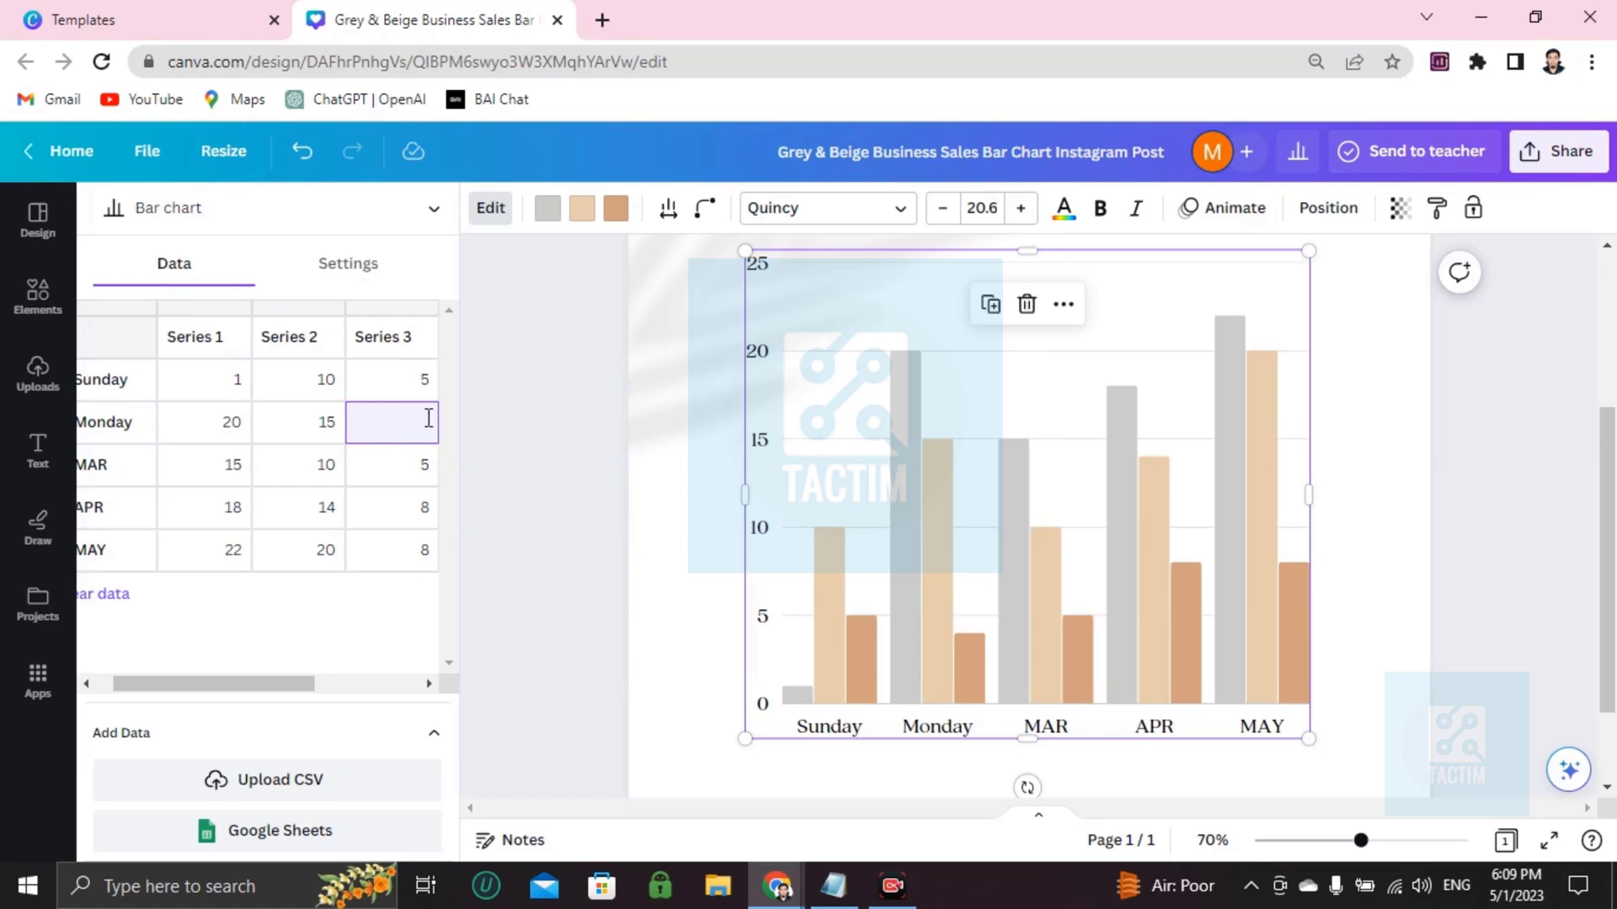
text(5)
key(Tab)
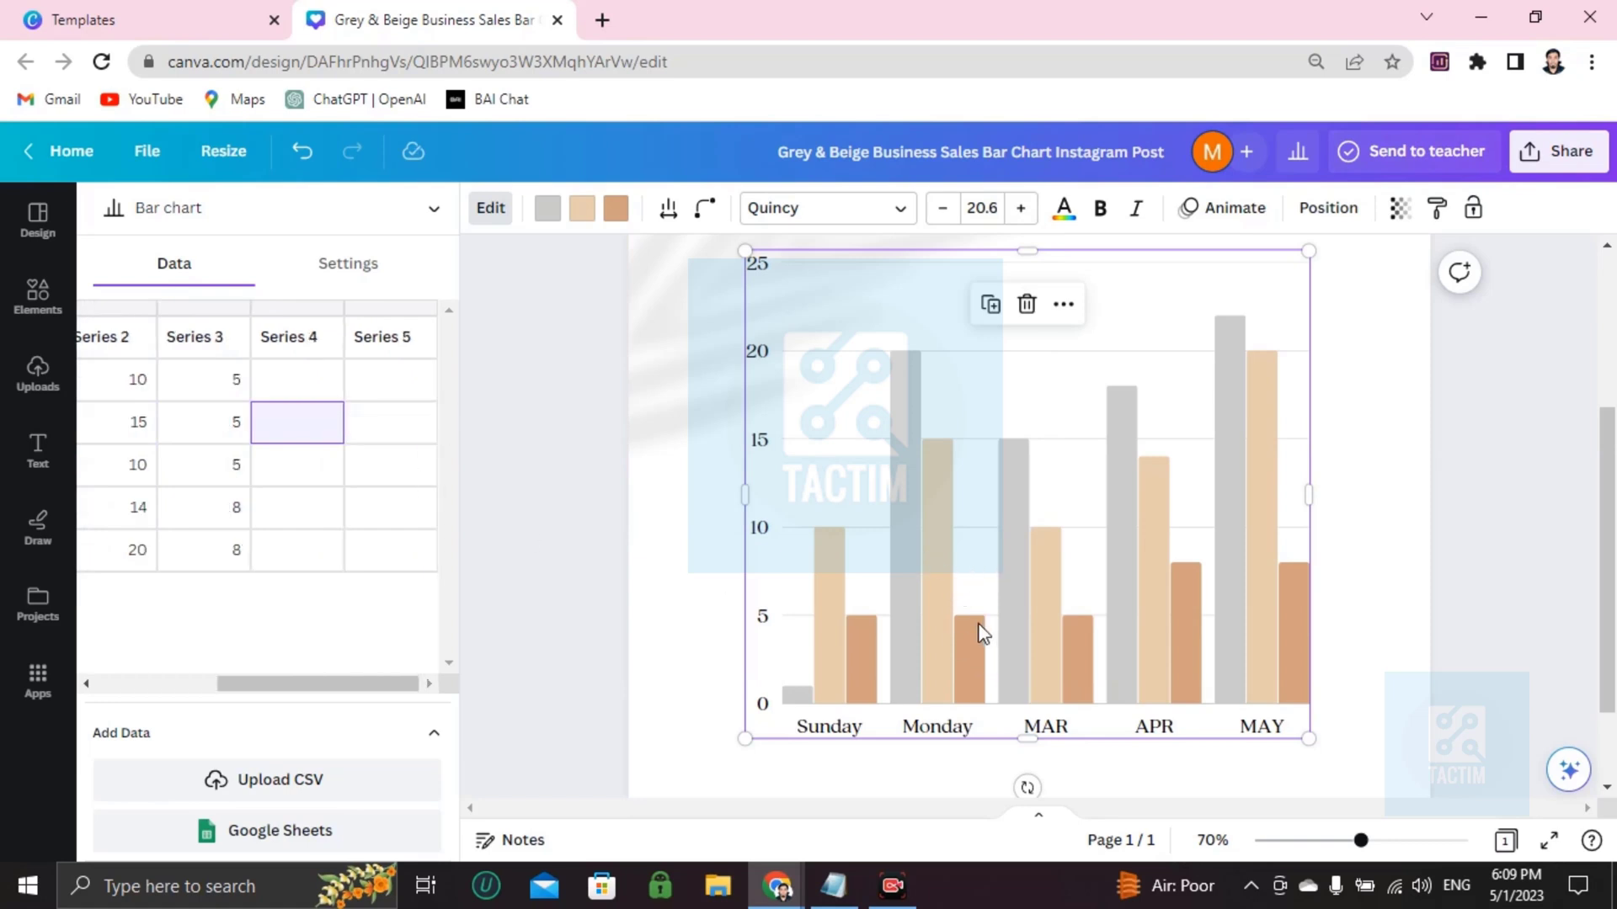
click(247, 430)
text(1)
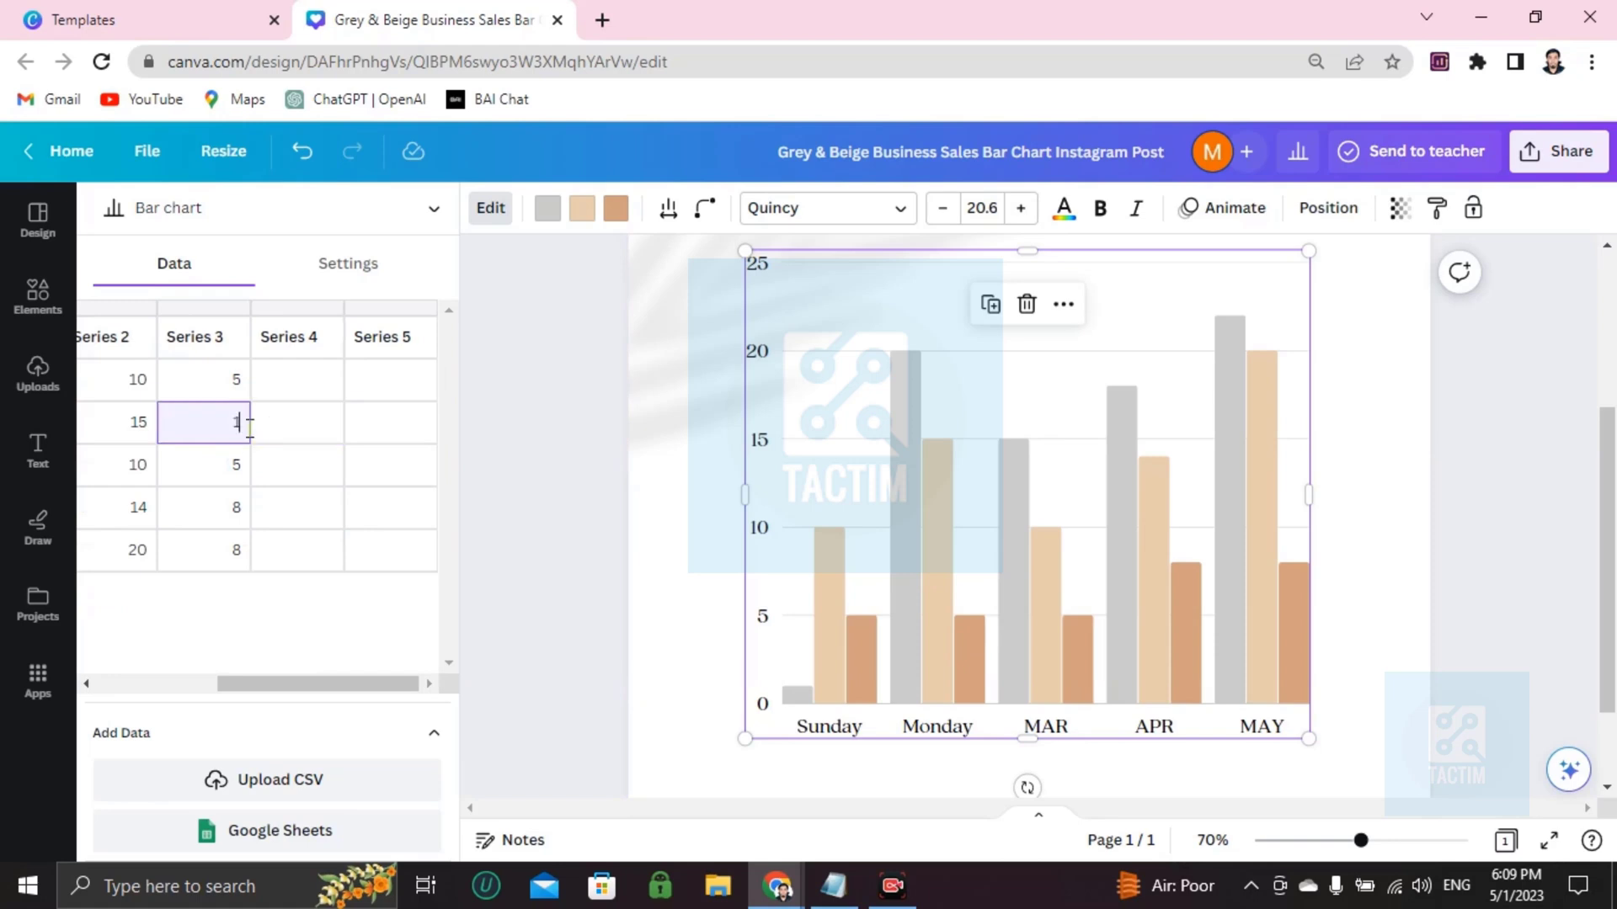
scroll(930, 663, up, 3)
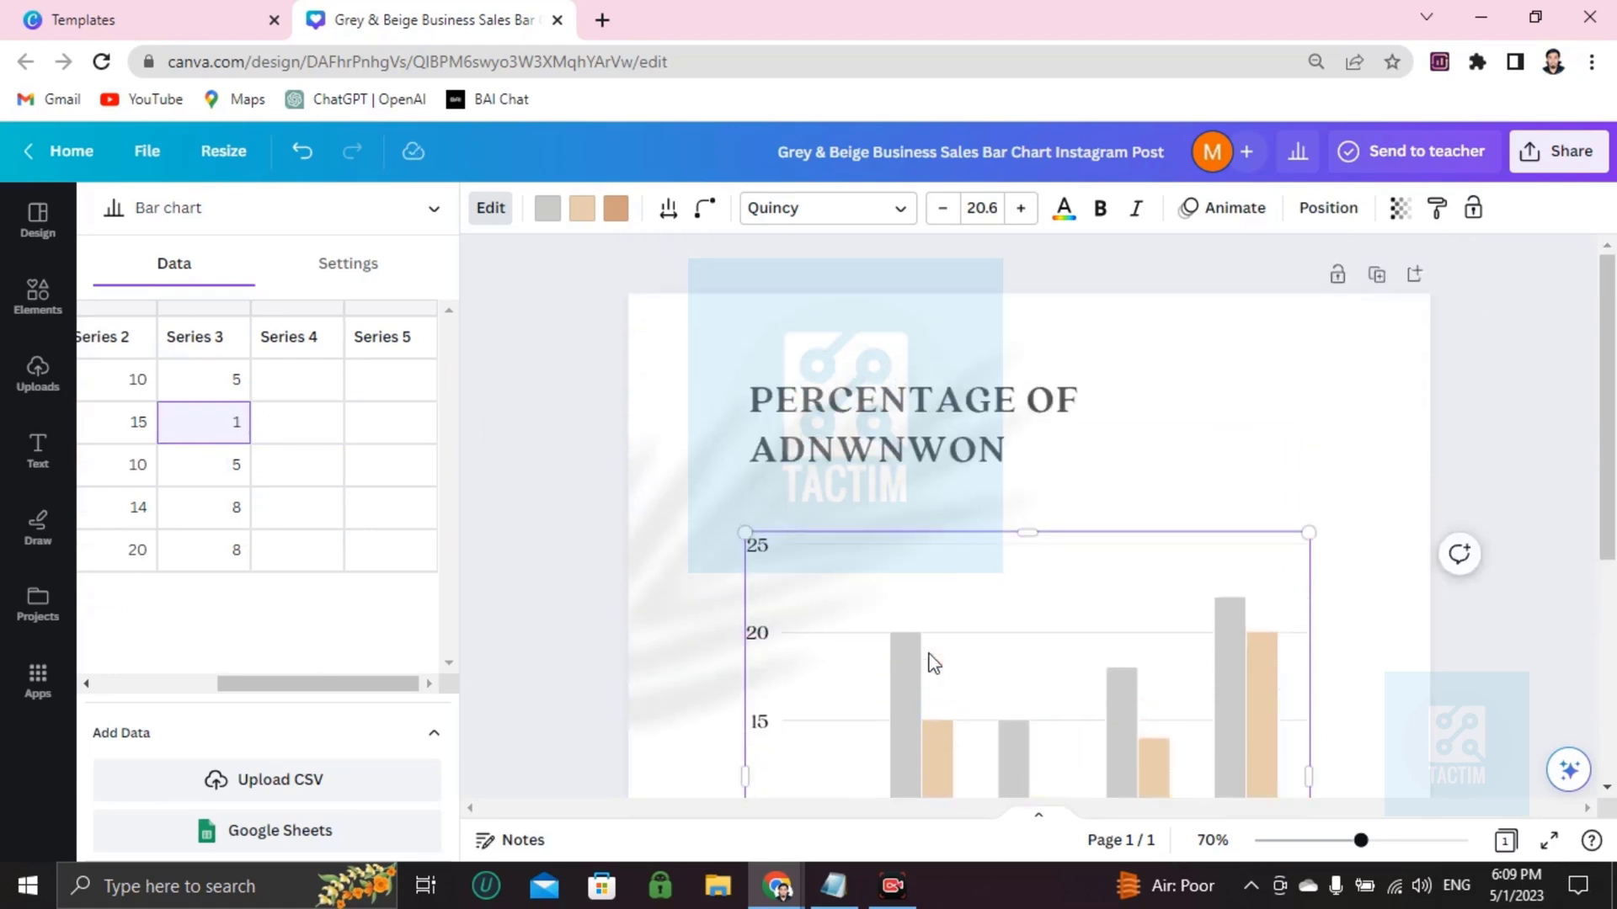
scroll(927, 661, down, 2)
scroll(914, 661, down, 1)
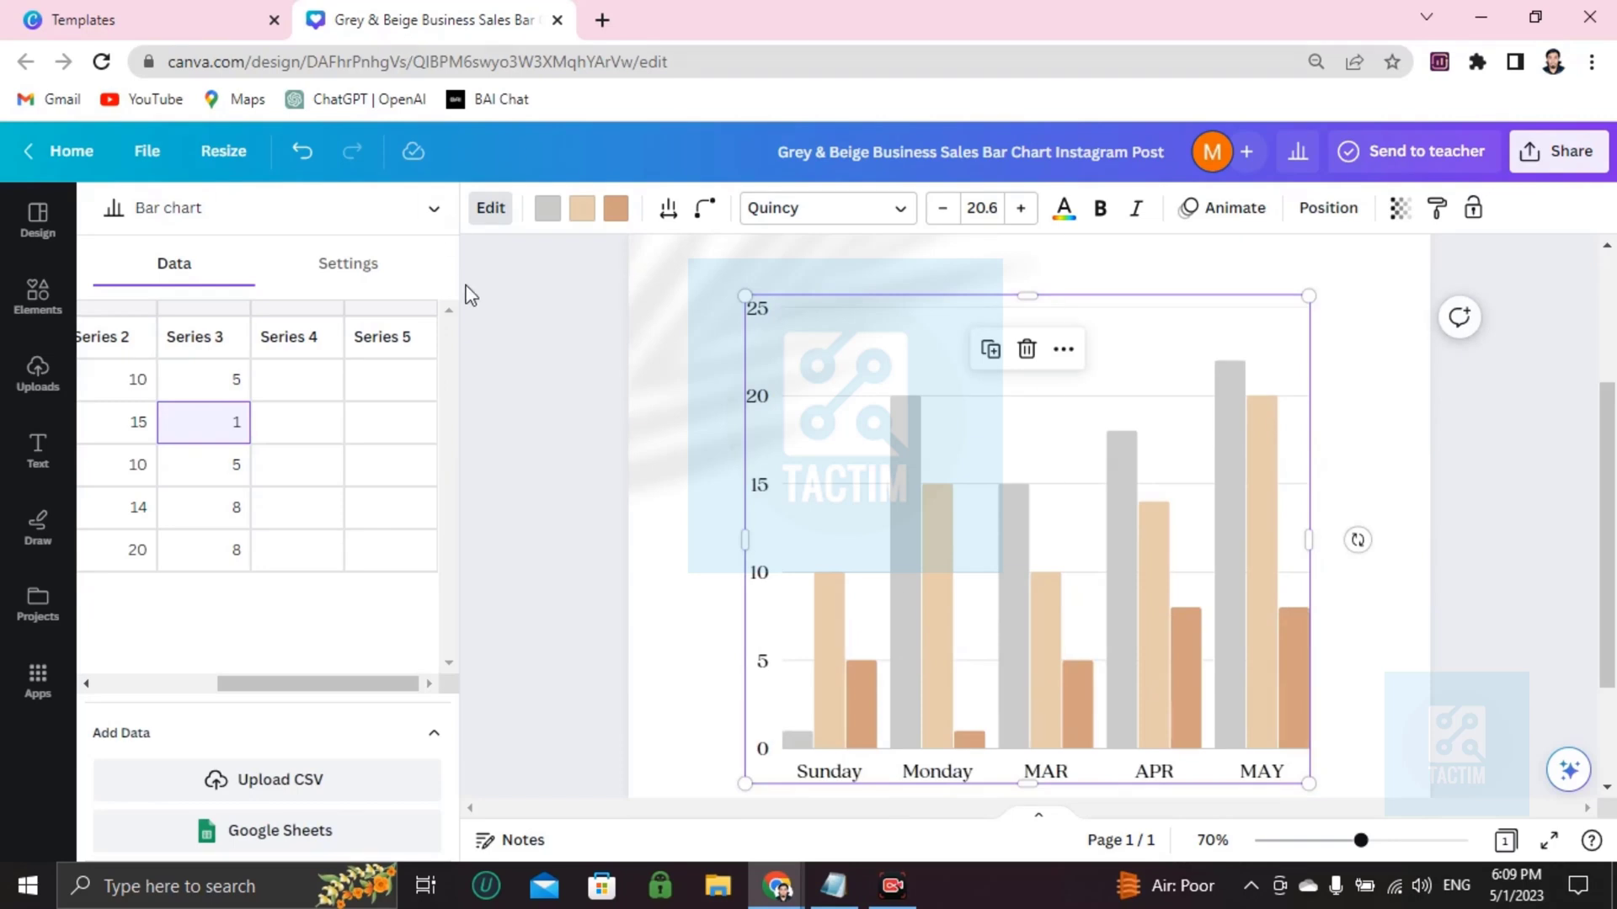
scroll(927, 438, down, 1)
scroll(950, 440, up, 3)
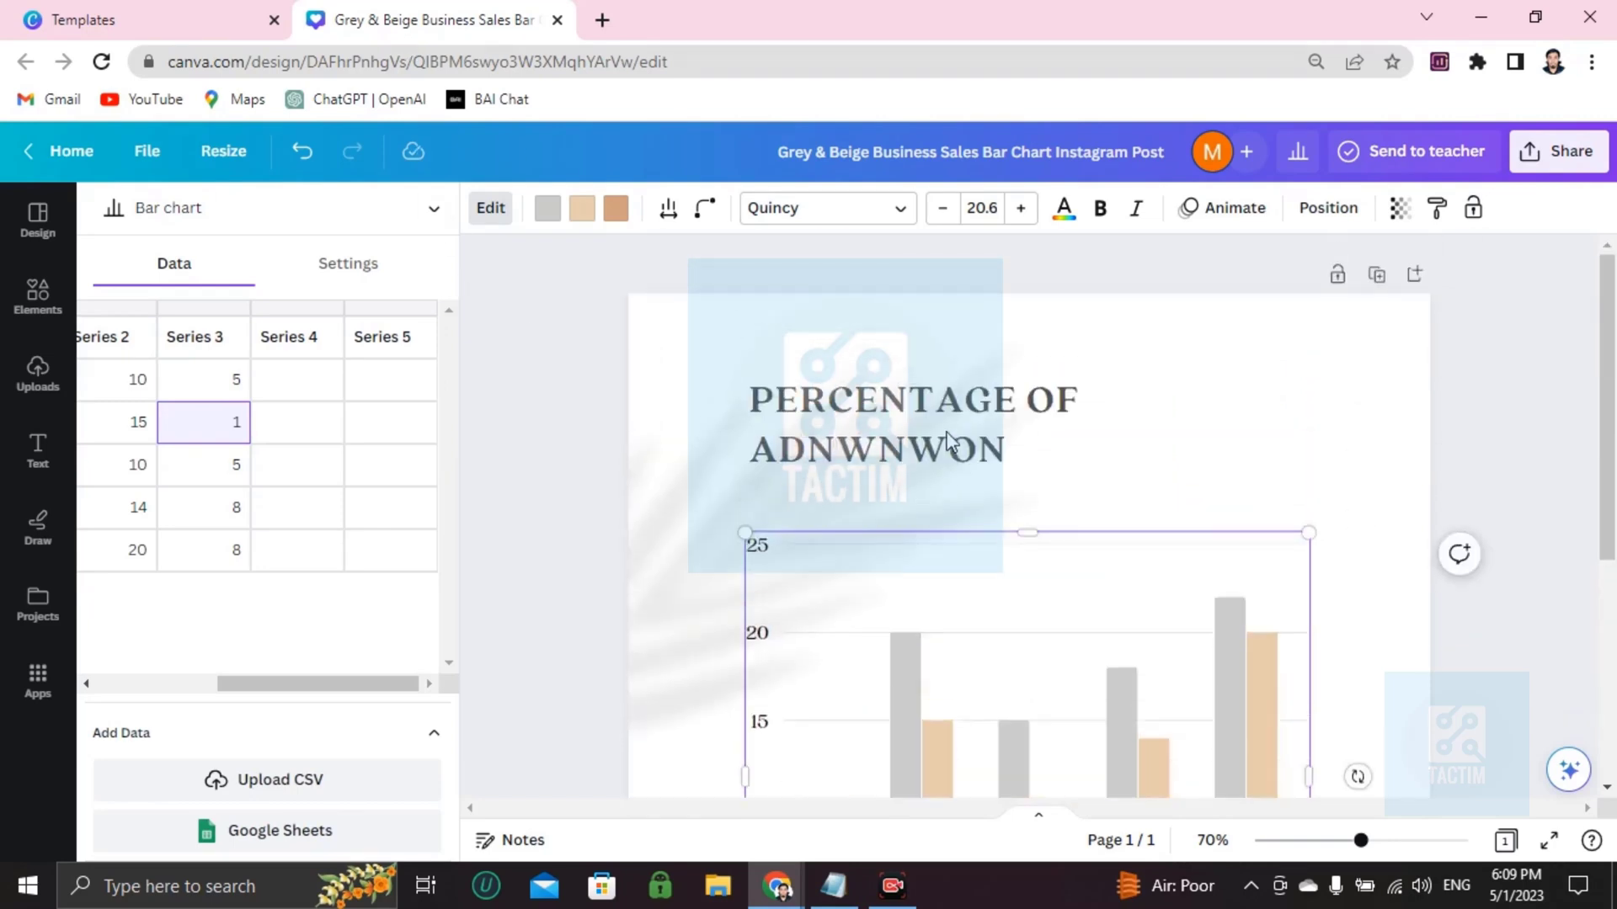
Download the design as a PNG file from the Share menu
click(1575, 151)
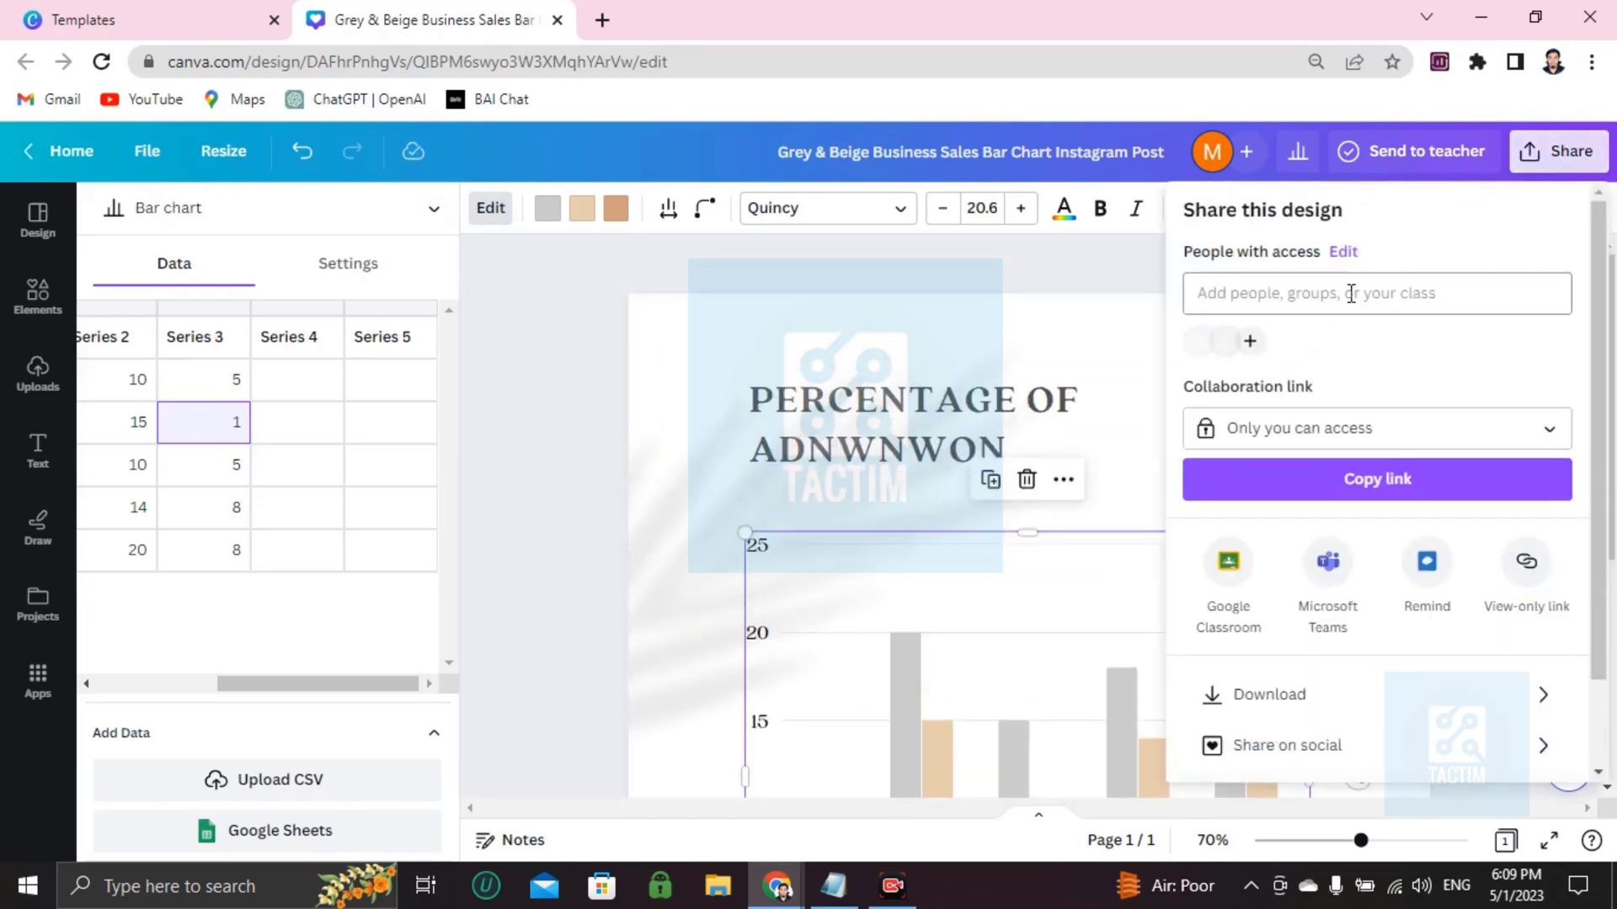
scroll(1267, 564, down, 2)
click(1259, 596)
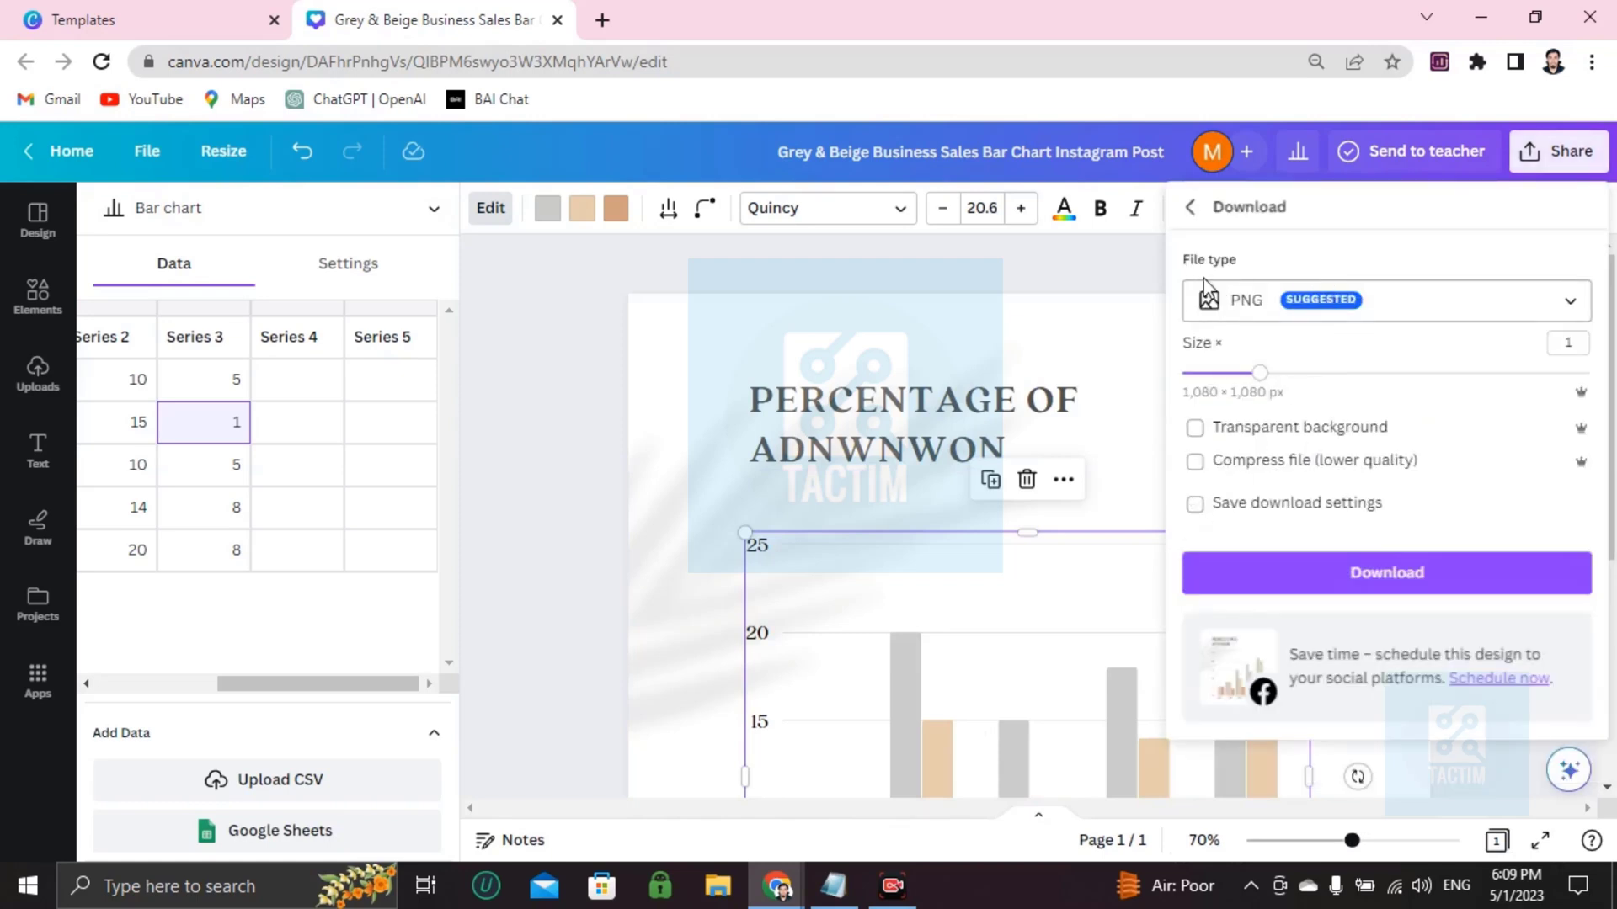
click(1280, 311)
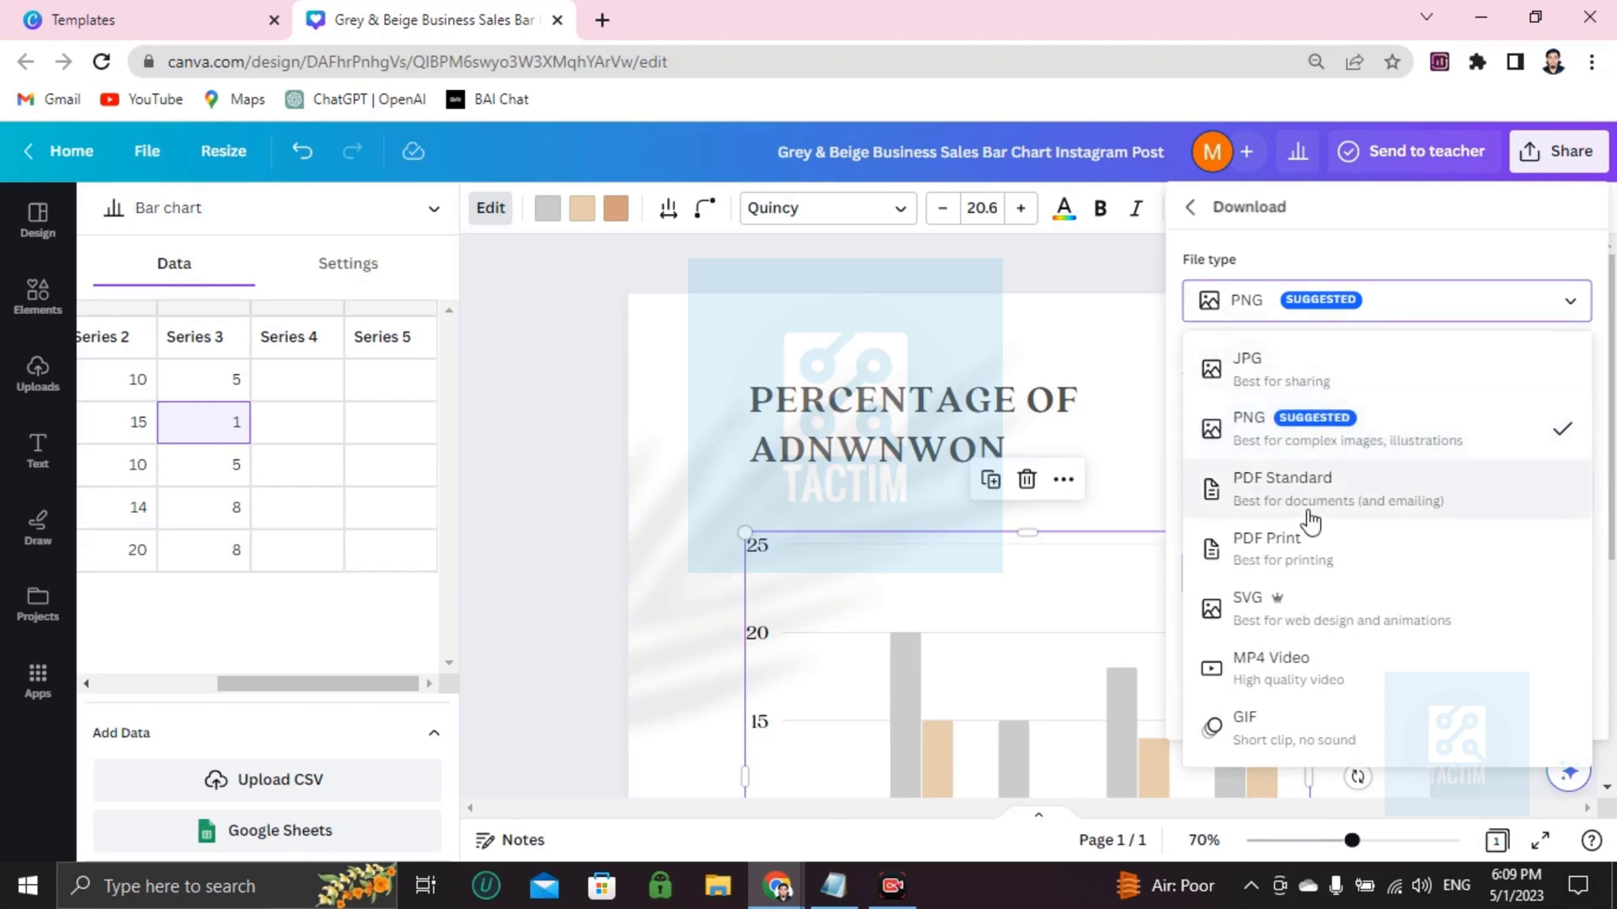
click(1278, 430)
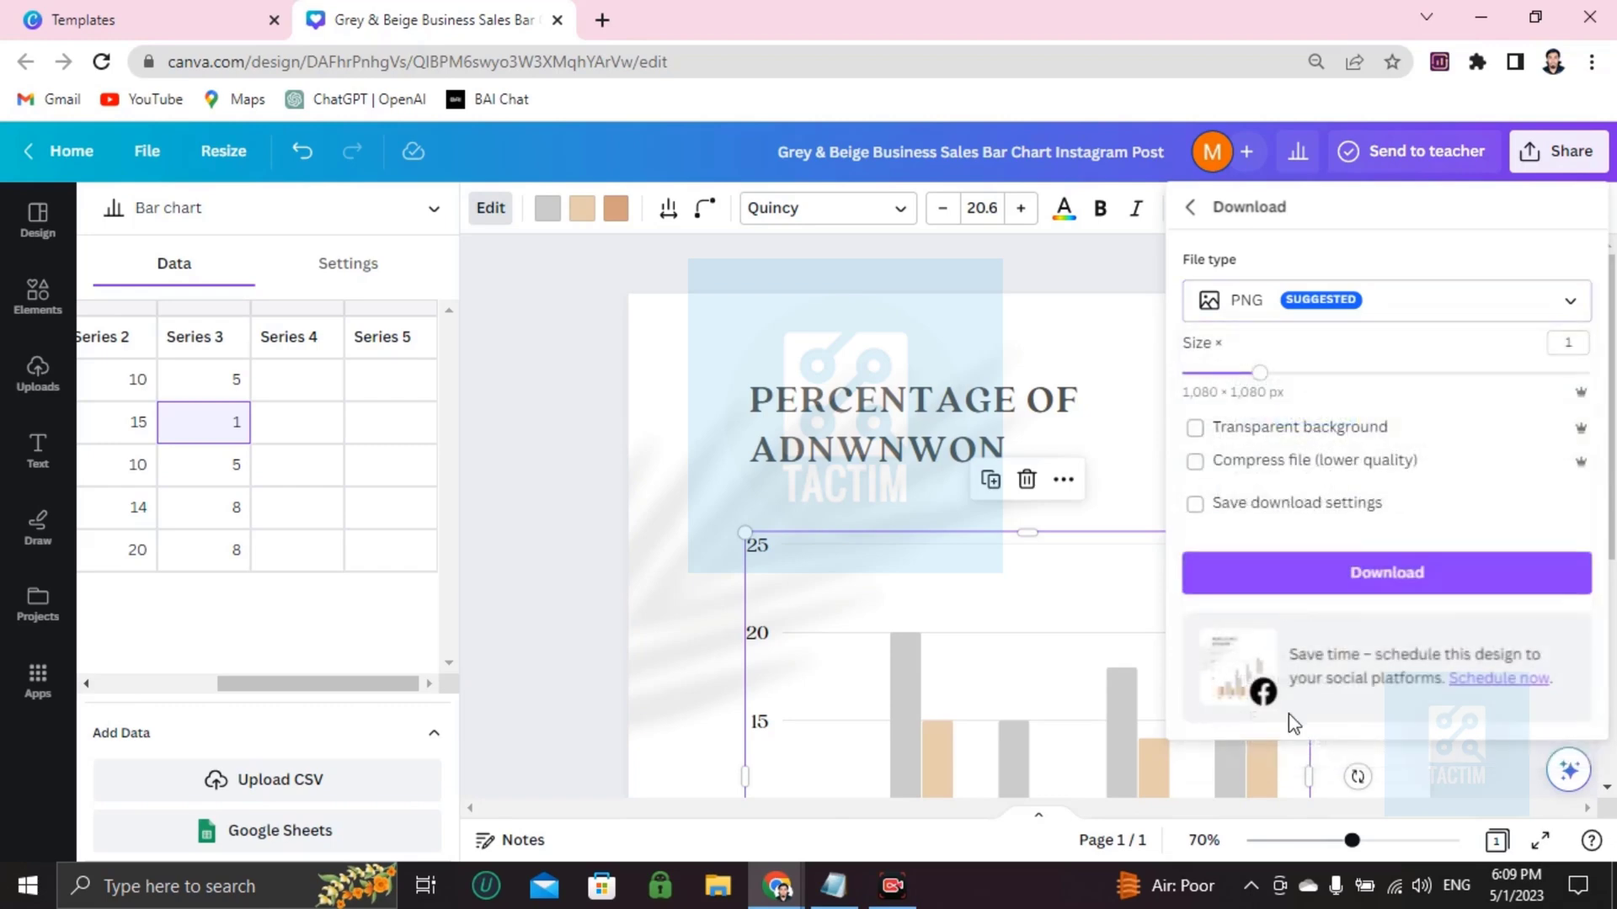
click(1400, 581)
click(1571, 153)
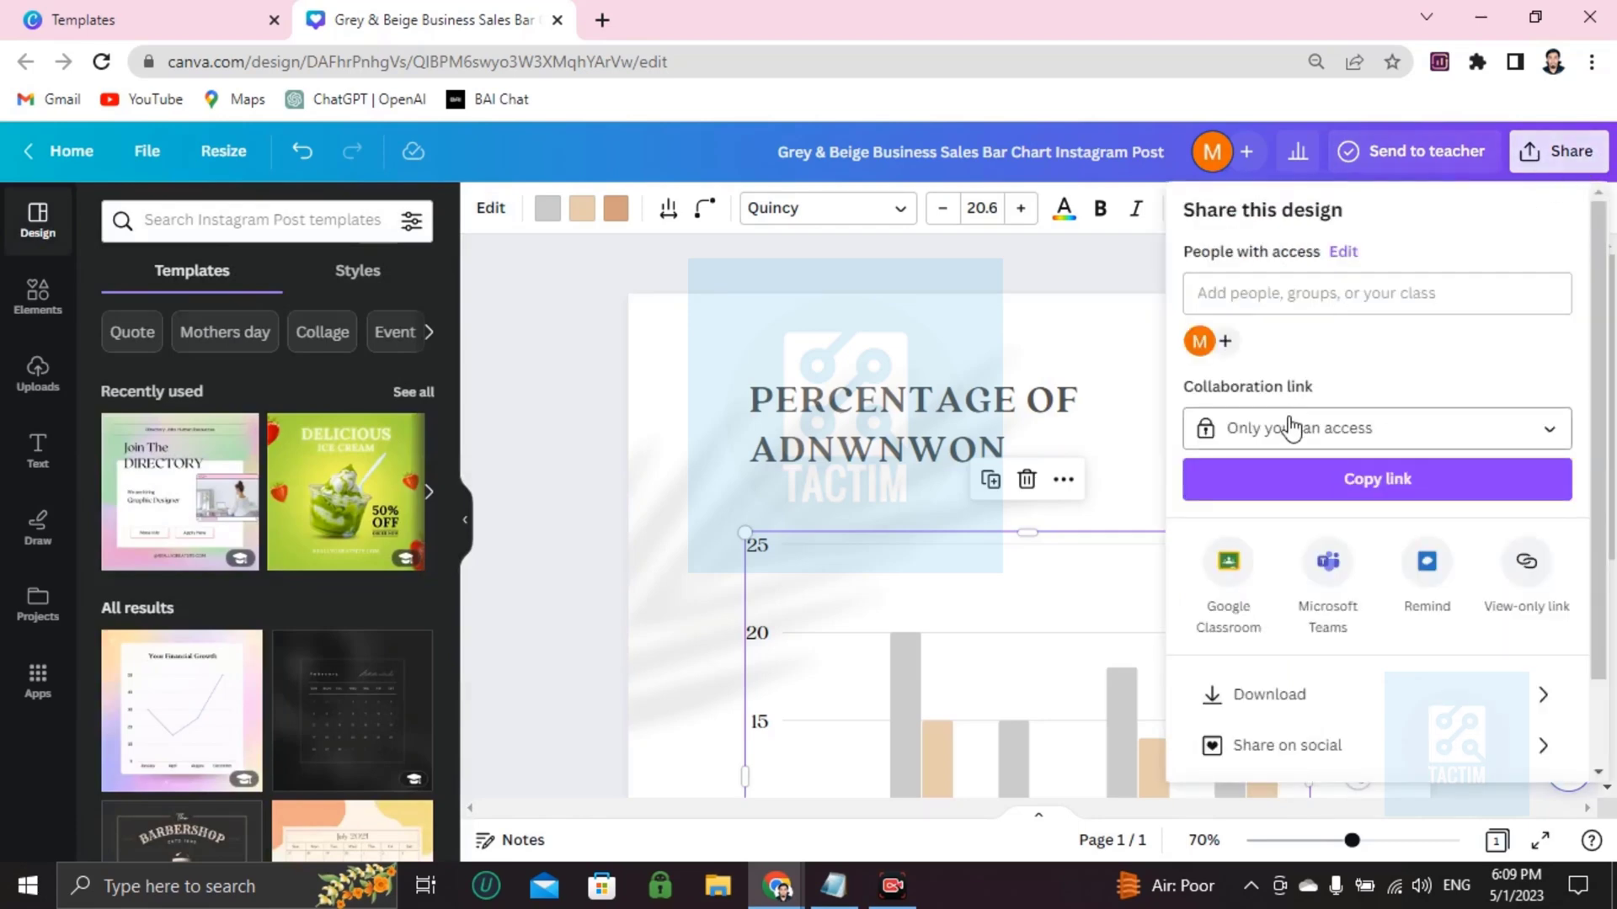
click(1245, 428)
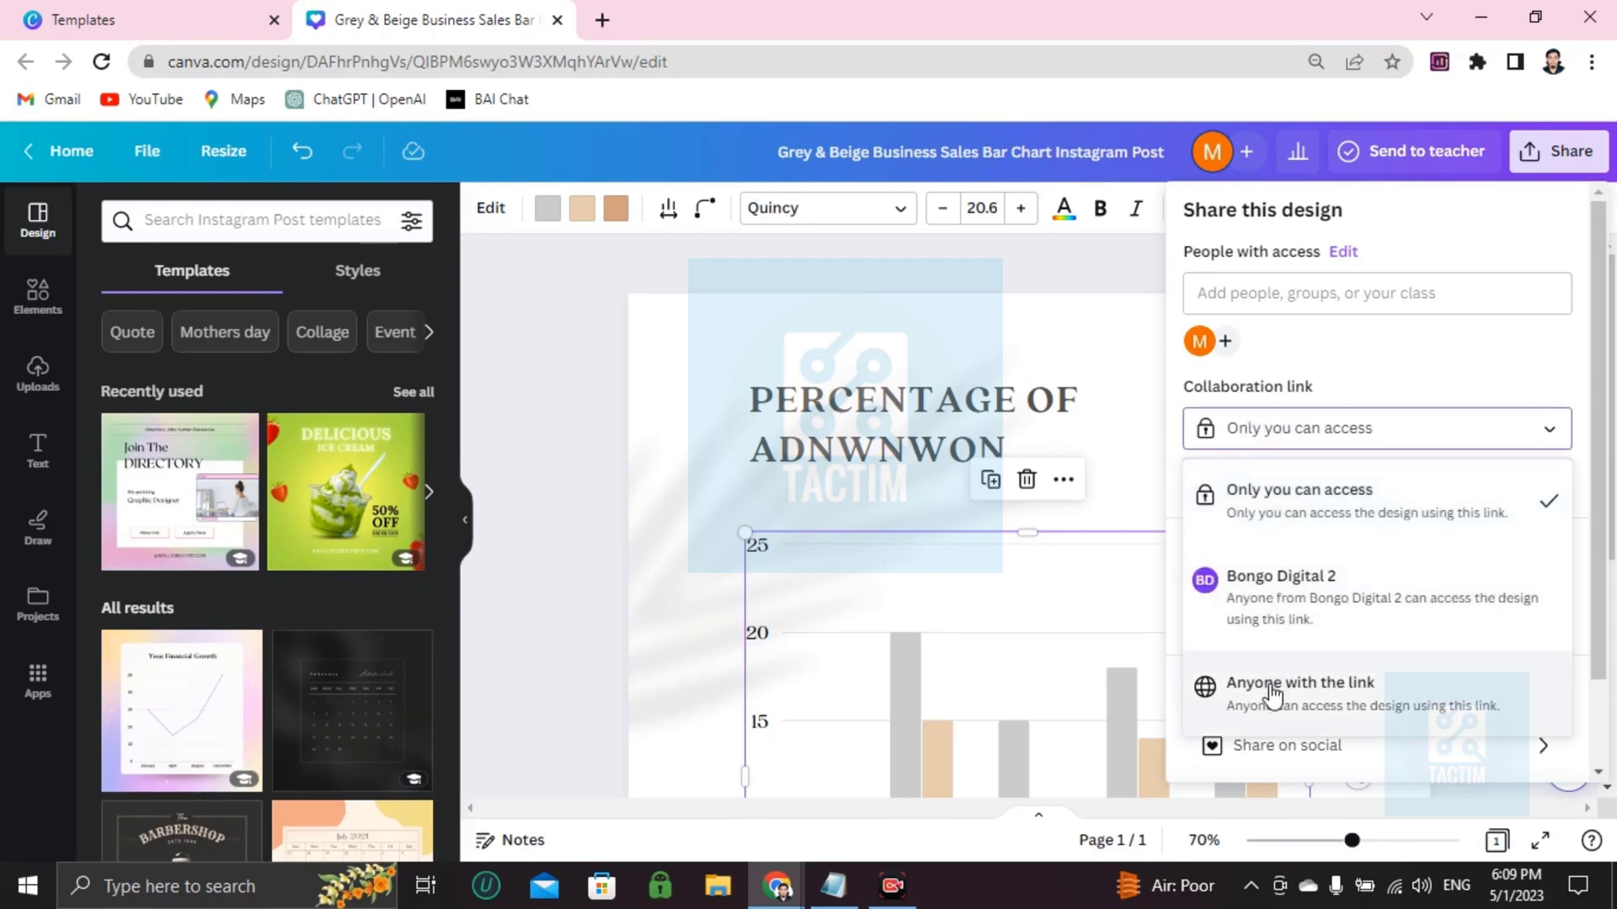
click(1335, 696)
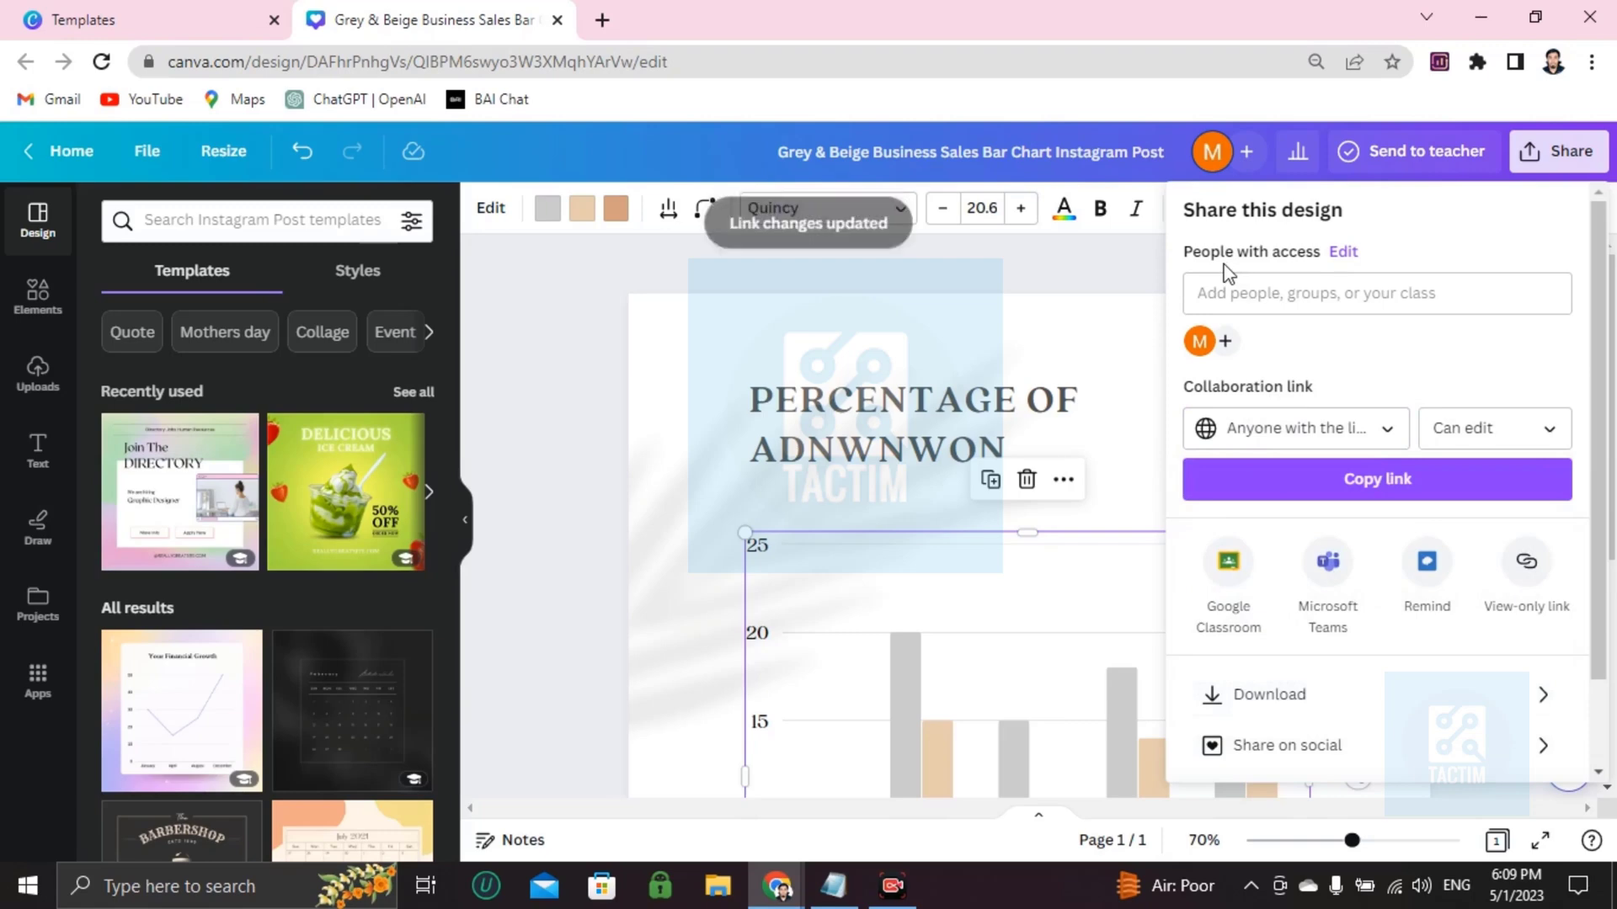
click(1265, 292)
text(IMRANHO)
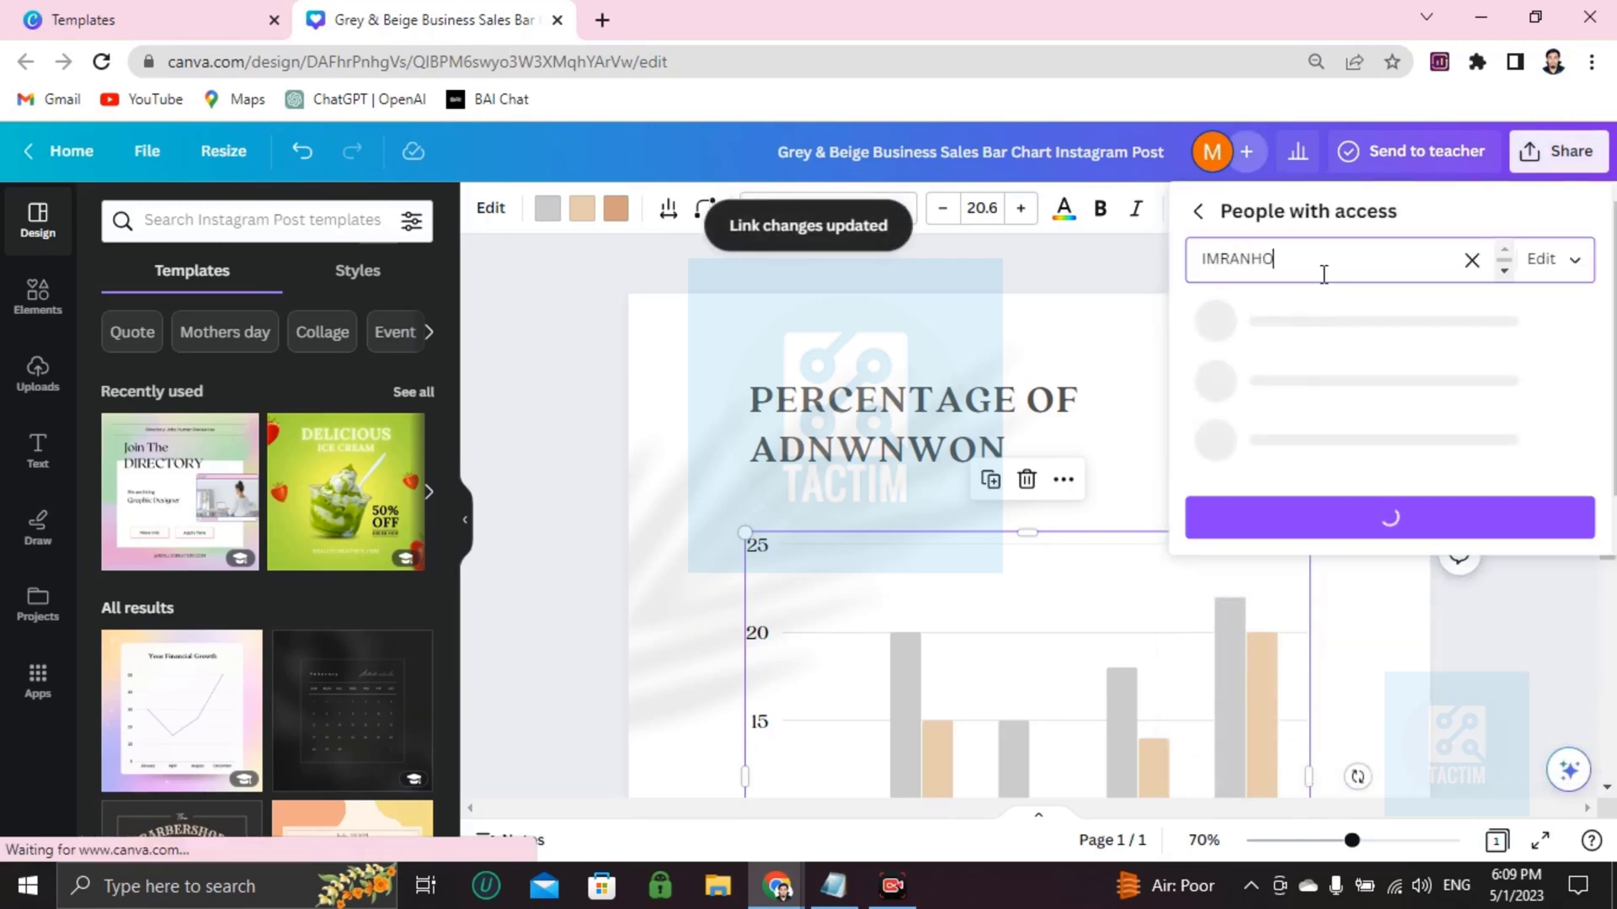
key(BackSpace)
key(BackSpace)
key(BackSpace)
key(BackSpace)
key(BackSpace)
key(BackSpace)
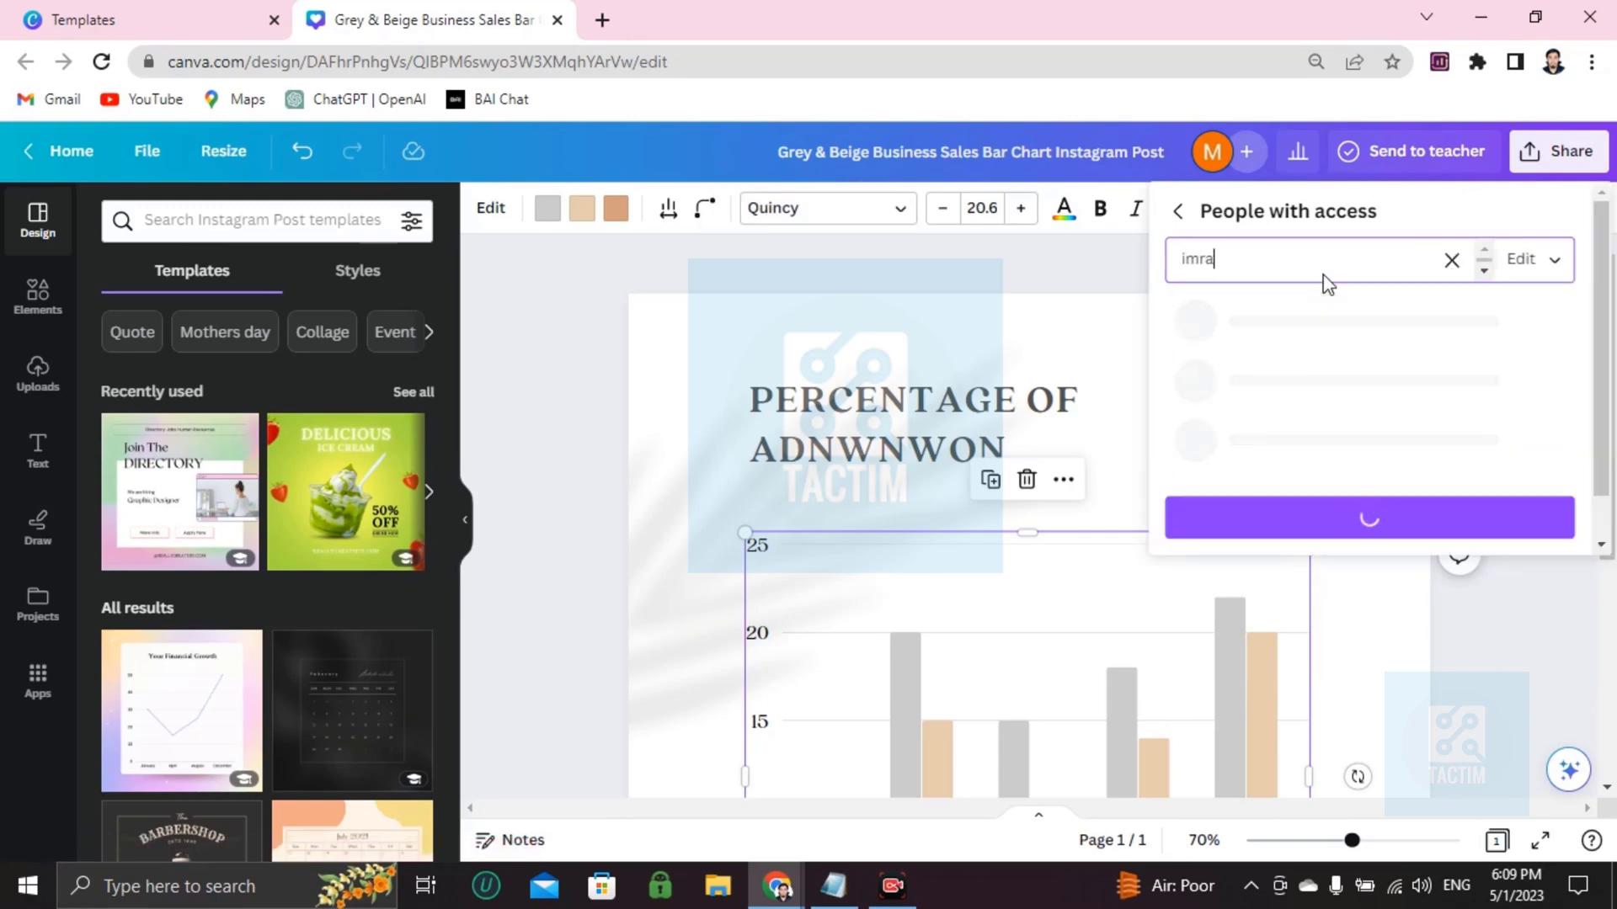
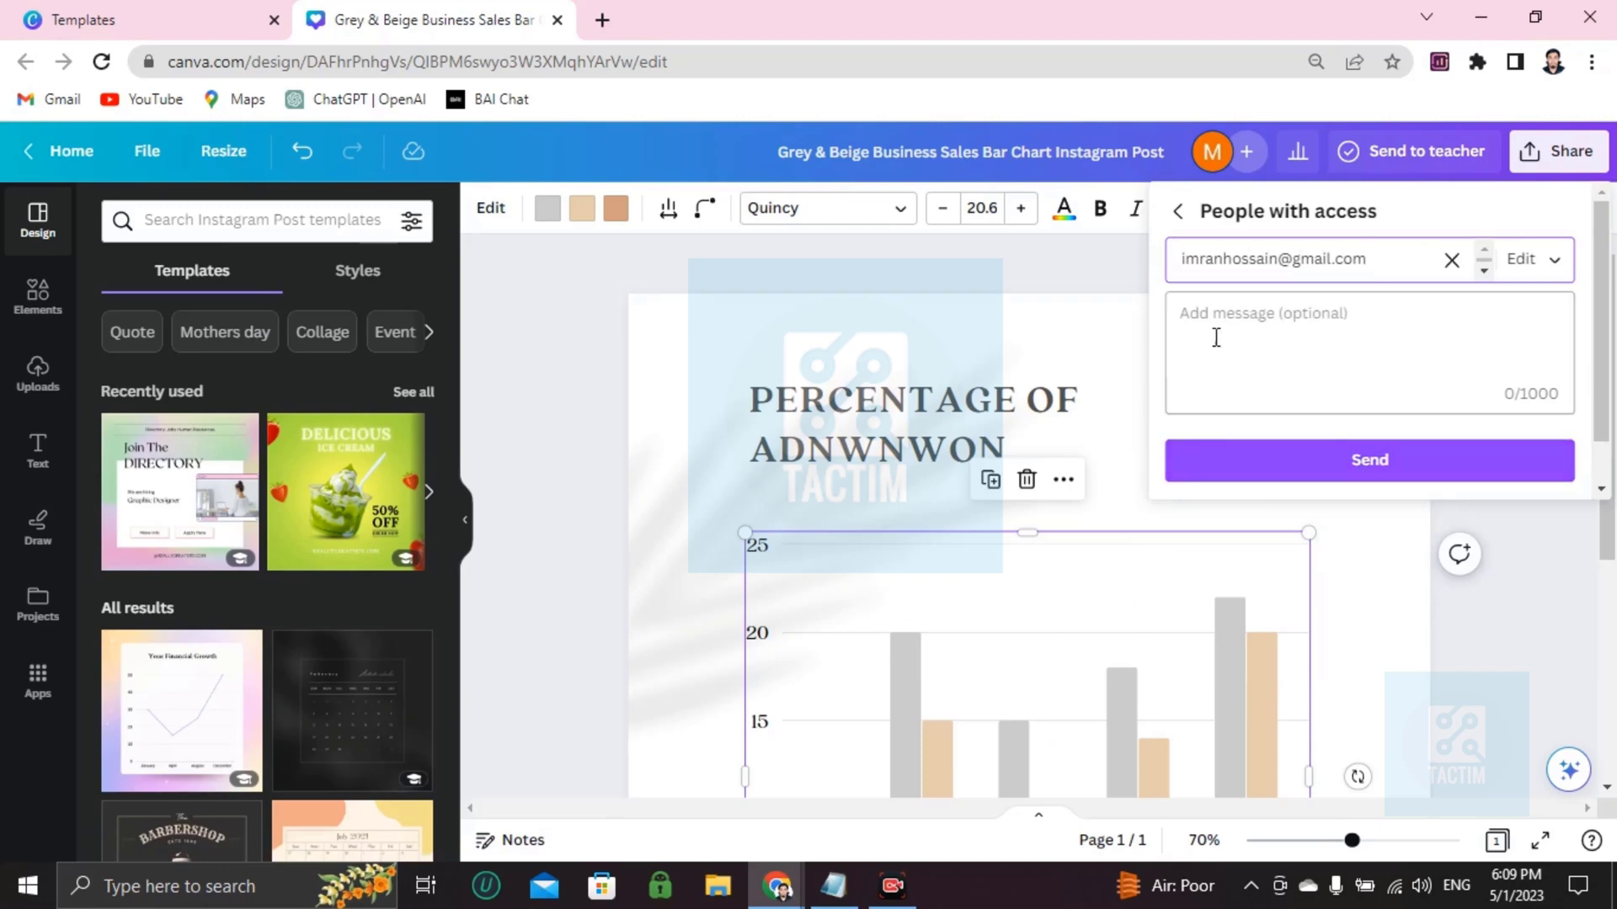
Close the Share panel and scroll to review the PERCENTAGE OF ADNWNWON chart
click(1036, 313)
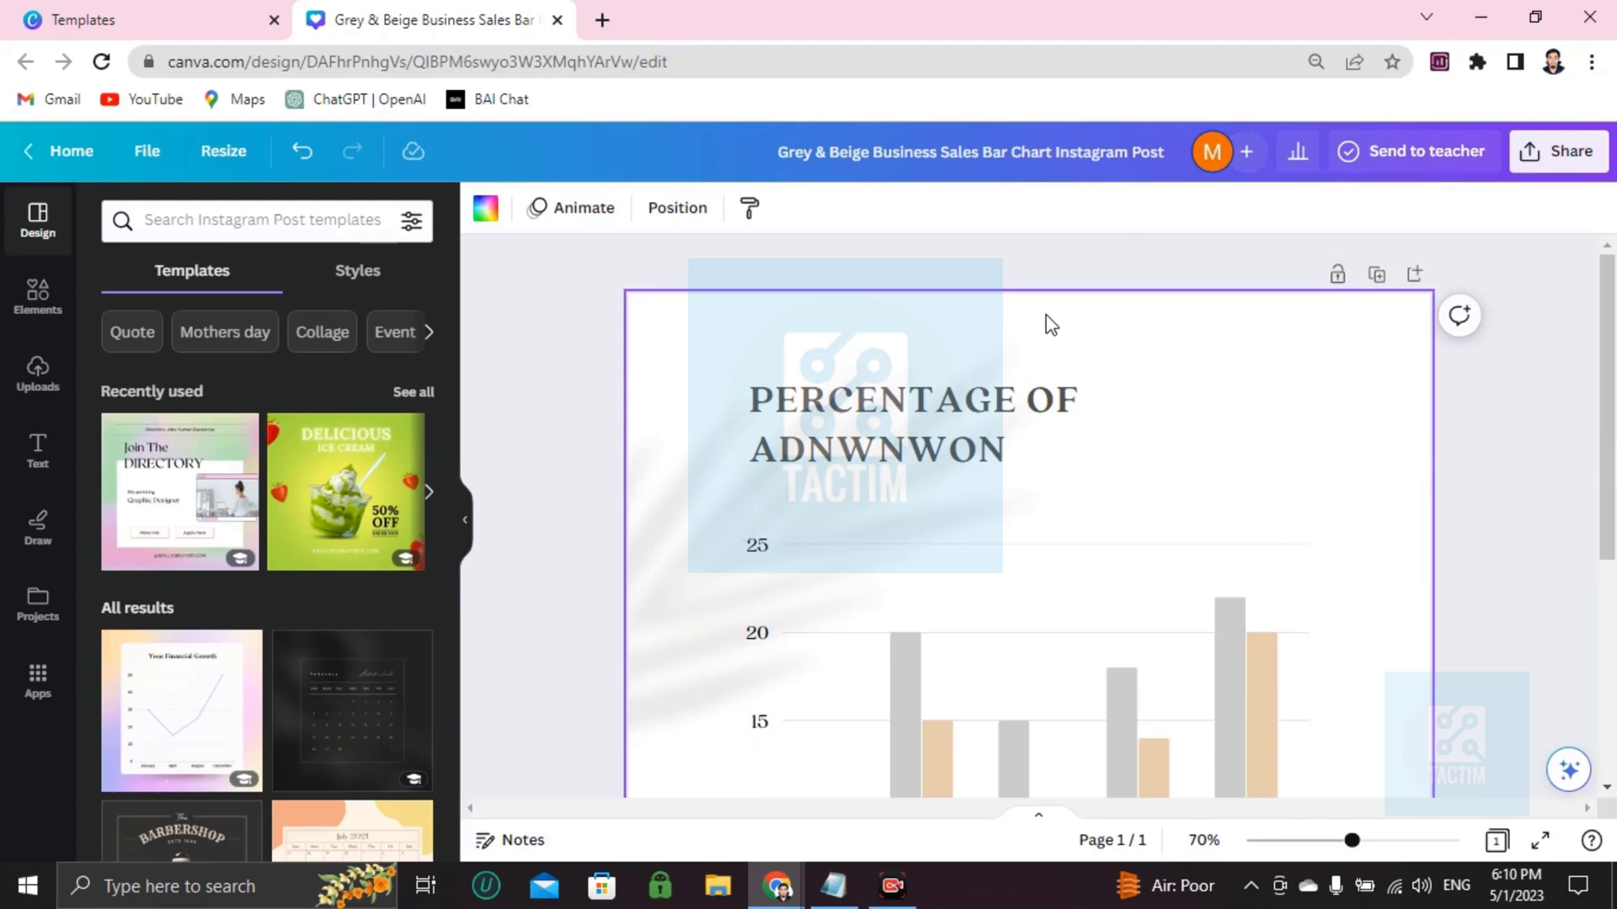
scroll(1052, 459, down, 3)
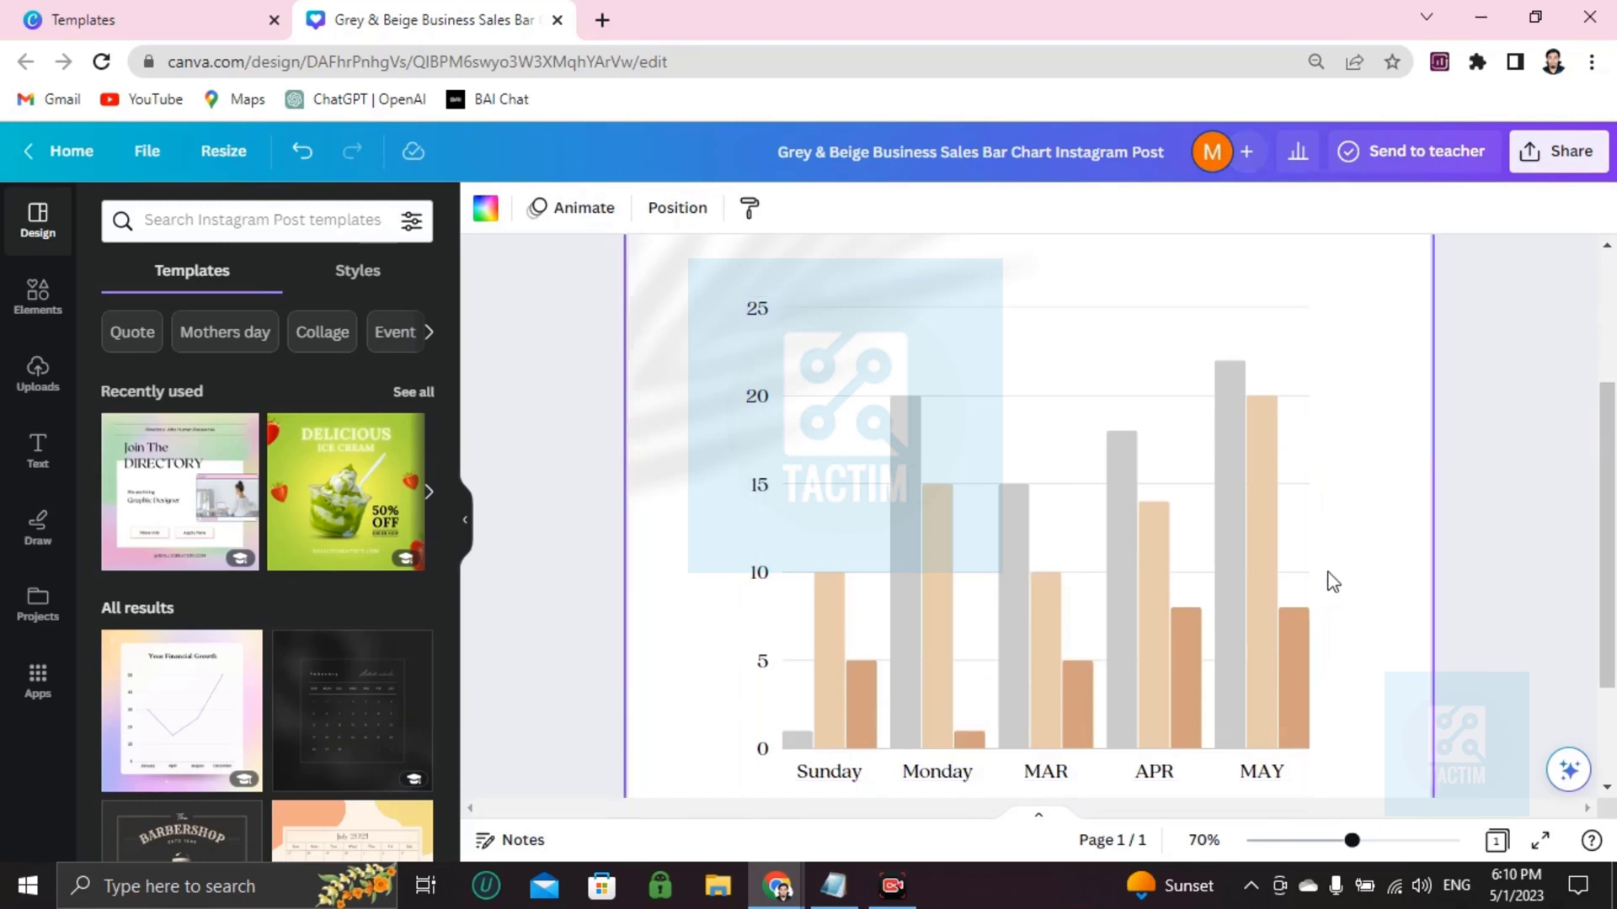
scroll(1333, 582, up, 3)
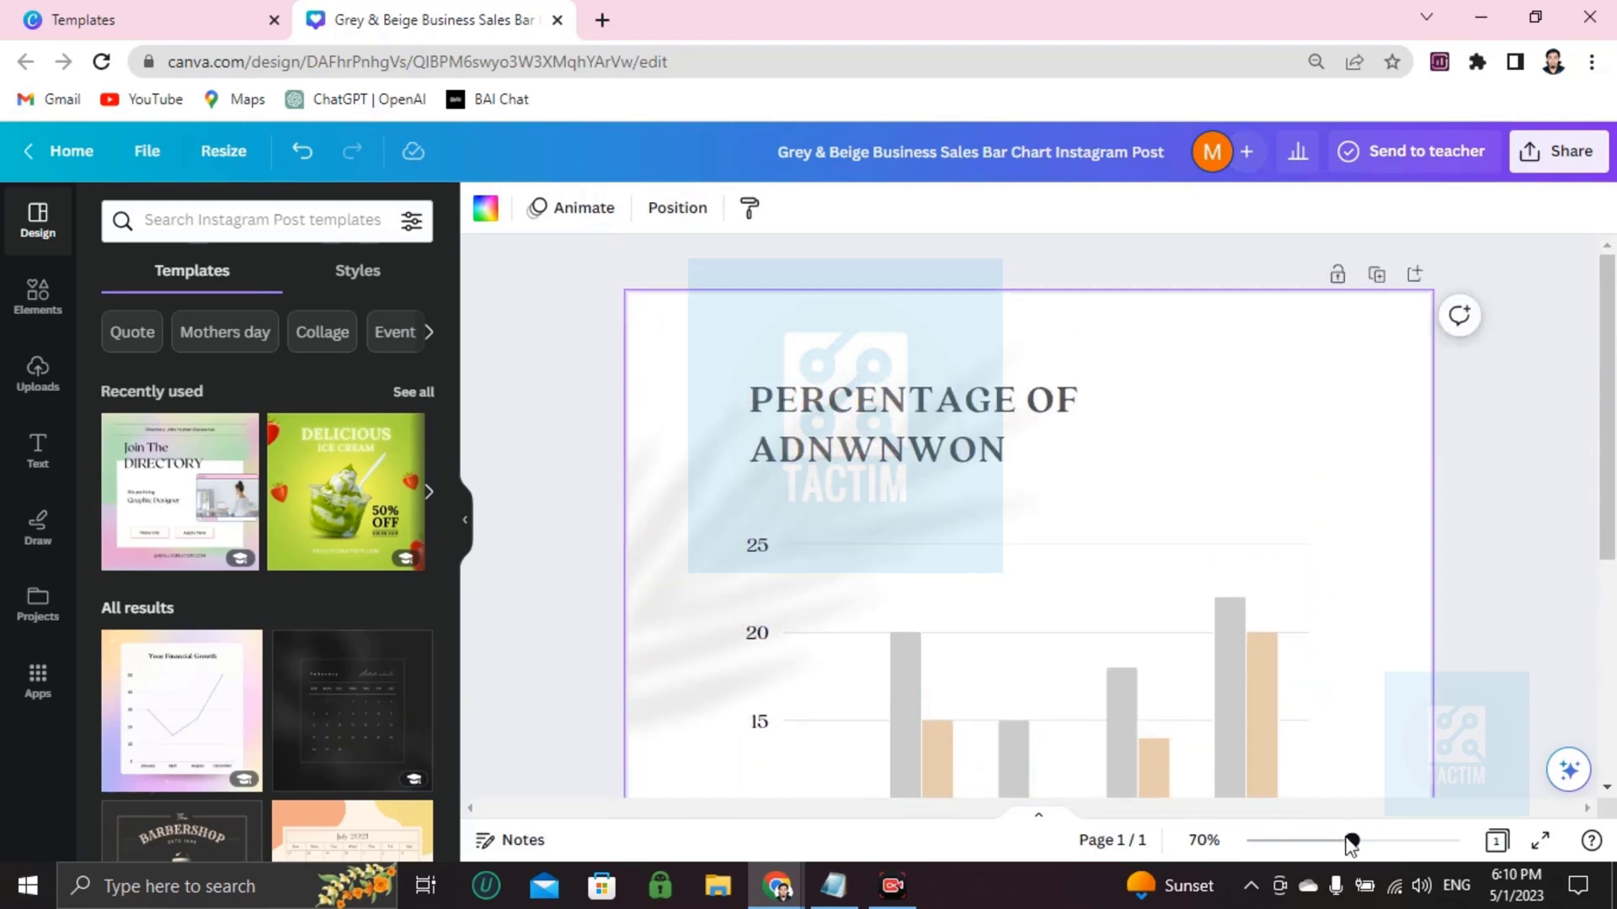